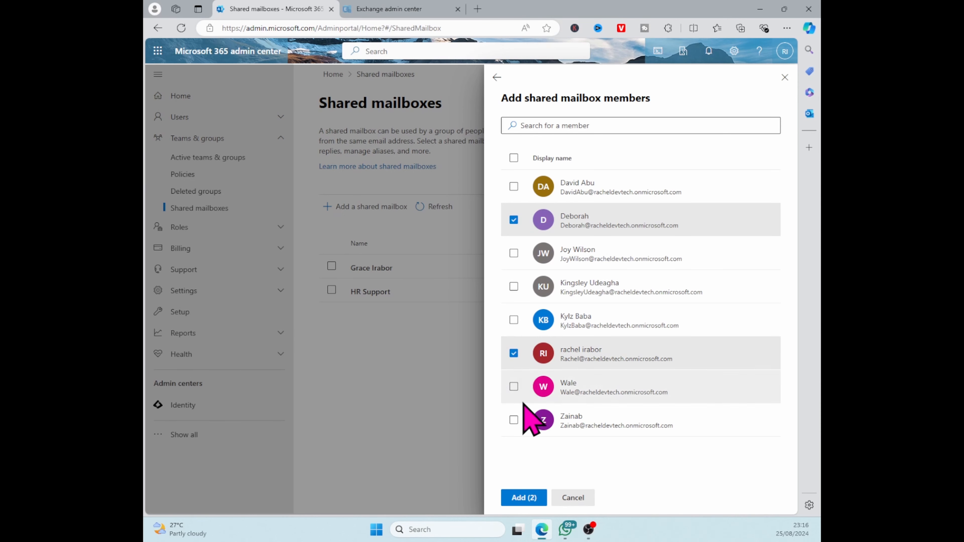
Add the two selected users as members of the new shared mailbox and close its member list.
click(523, 497)
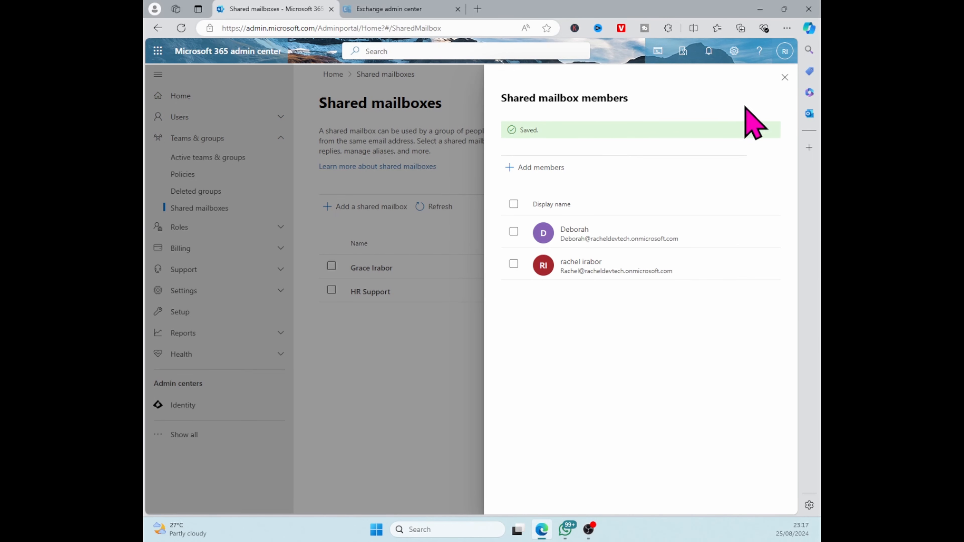
click(784, 77)
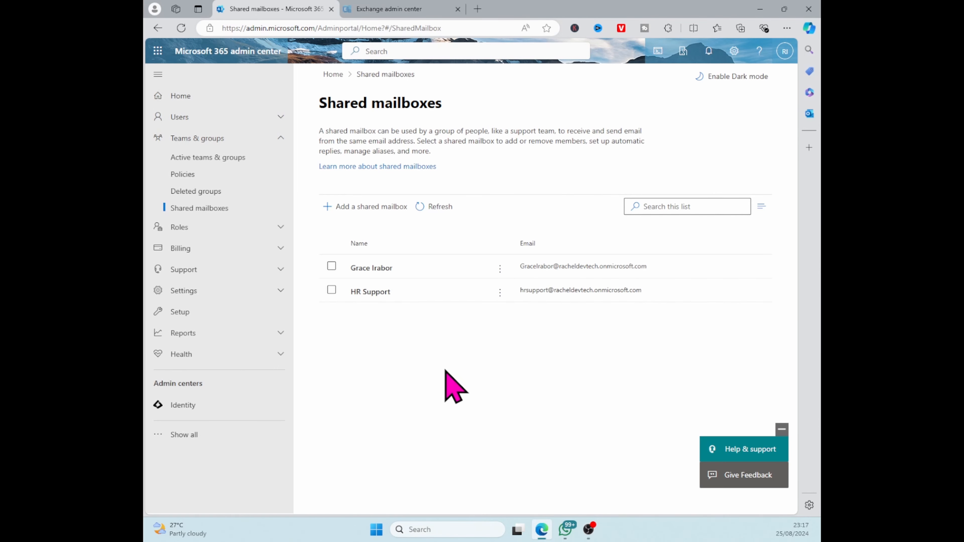
Refresh the shared mailbox list, then select the Marketing mailbox and open its details.
click(423, 208)
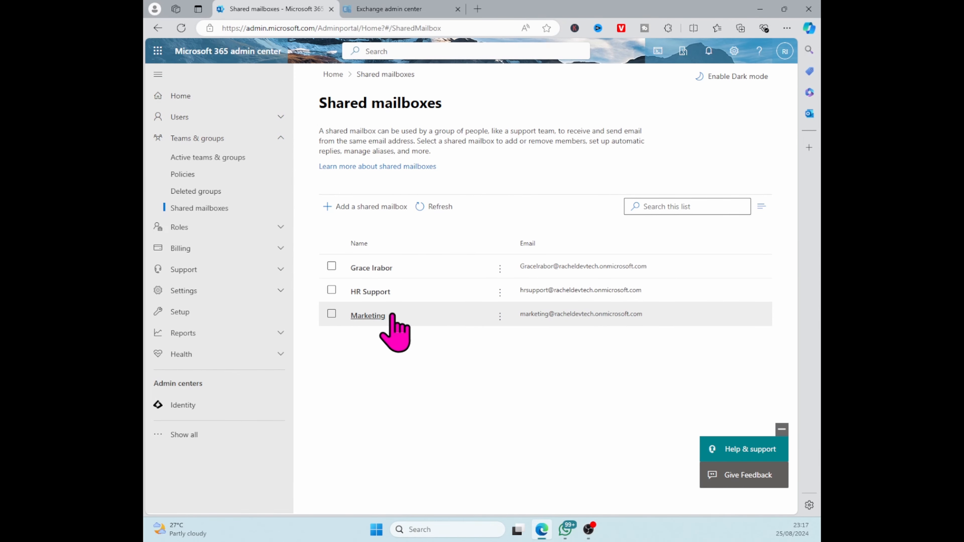
click(331, 313)
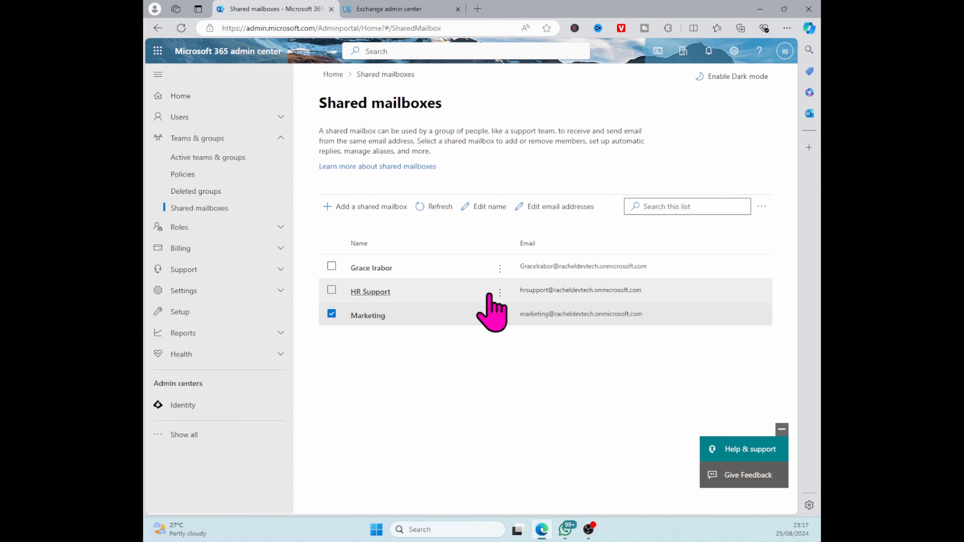
click(367, 315)
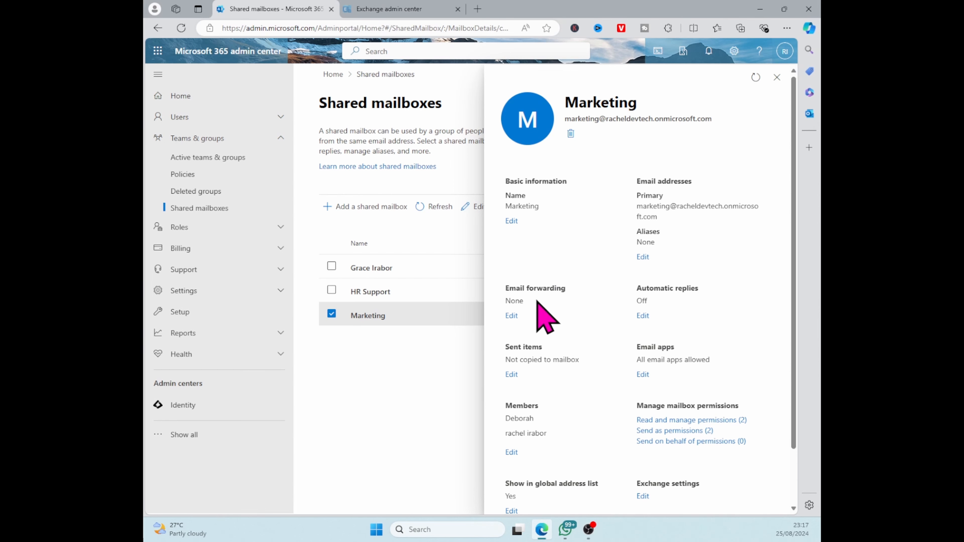
Try forwarding all emails sent to the Marketing mailbox, leaving the forwarding address blank, and go back without saving.
click(511, 316)
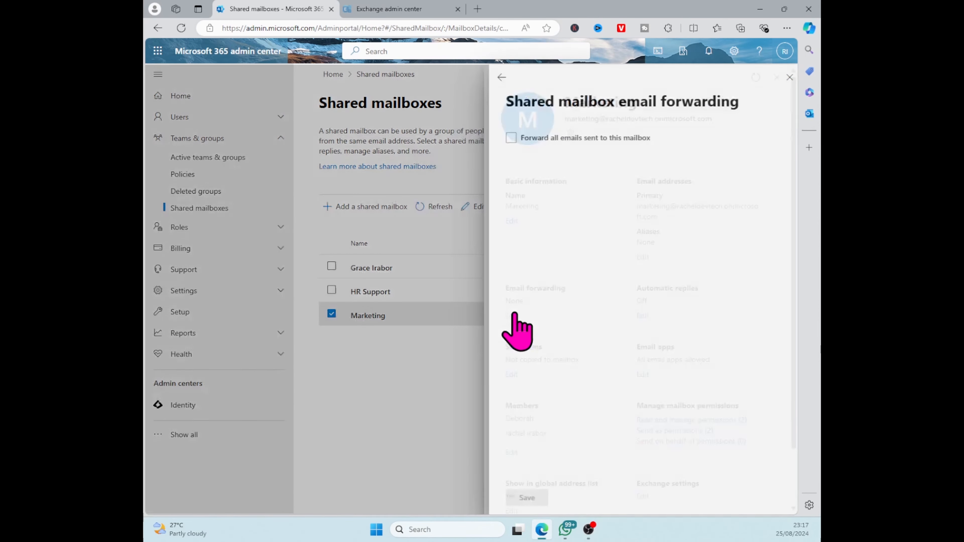
click(507, 138)
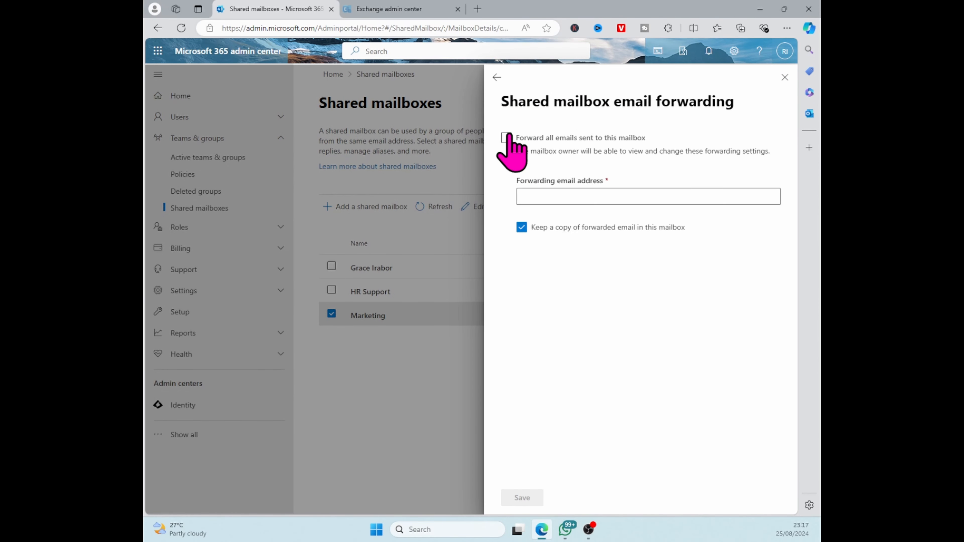
click(528, 189)
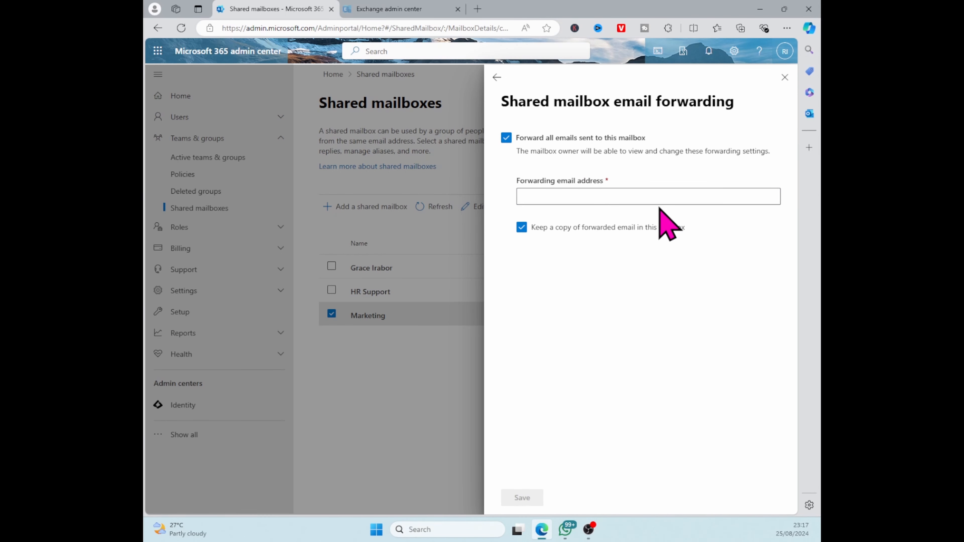
click(496, 77)
click(413, 298)
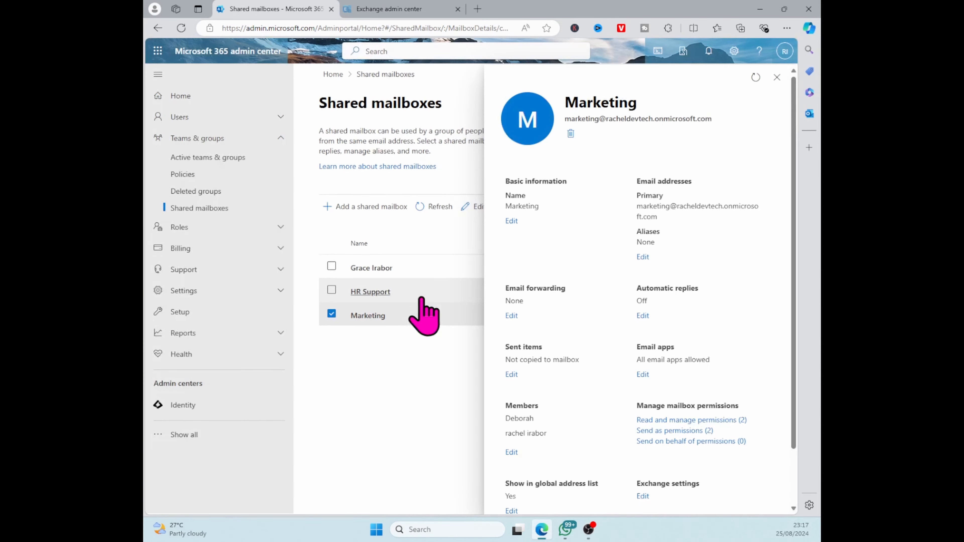
Draft the internal automatic reply "I would respond within 3 business days", limit external replies to the mailbox's contact list, and discard the changes.
click(641, 316)
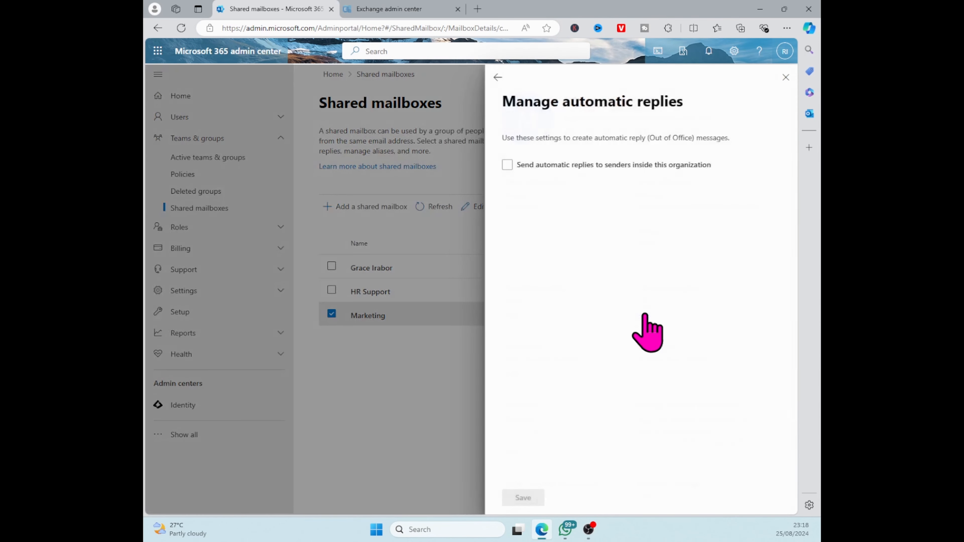
click(507, 165)
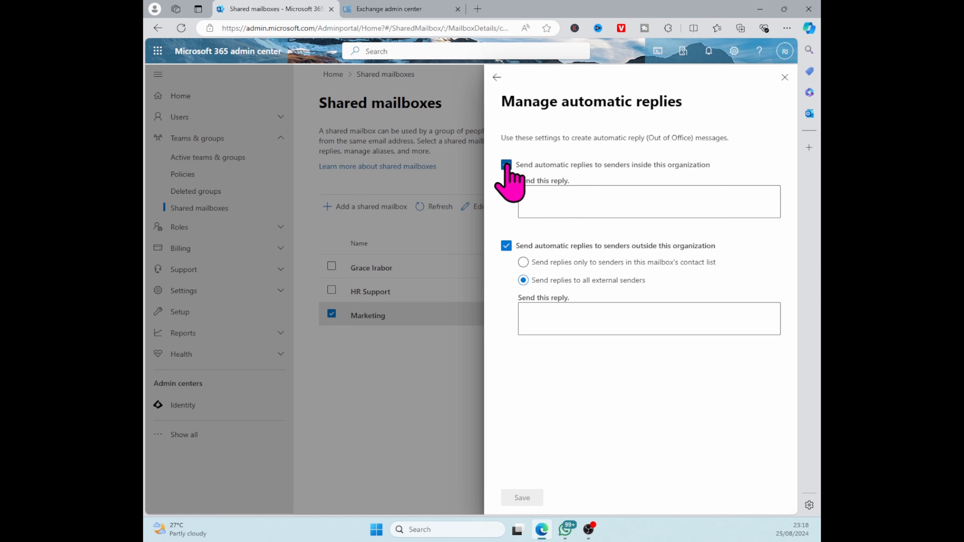
click(577, 213)
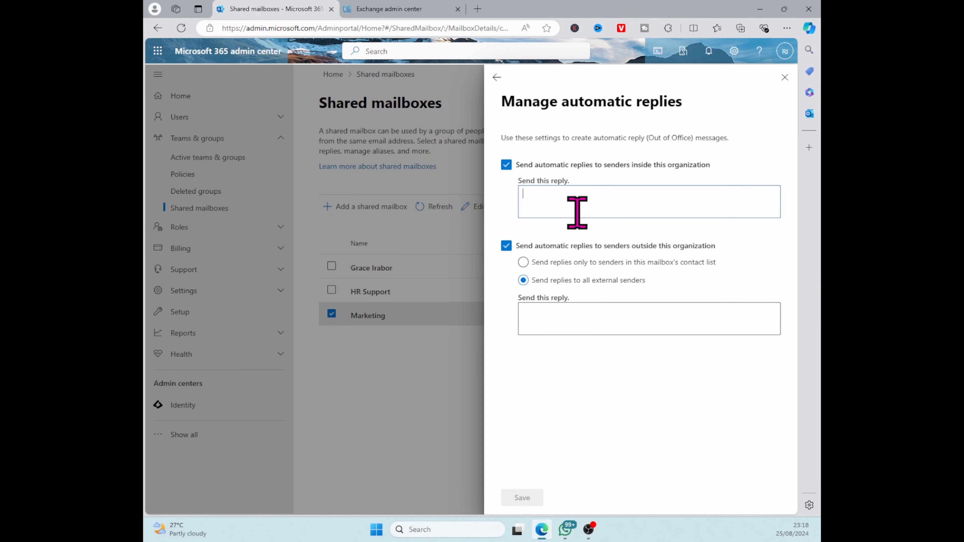
text(Thi)
text(I would)
text( respond withi)
text(n )
text(3 busin)
text(ess days)
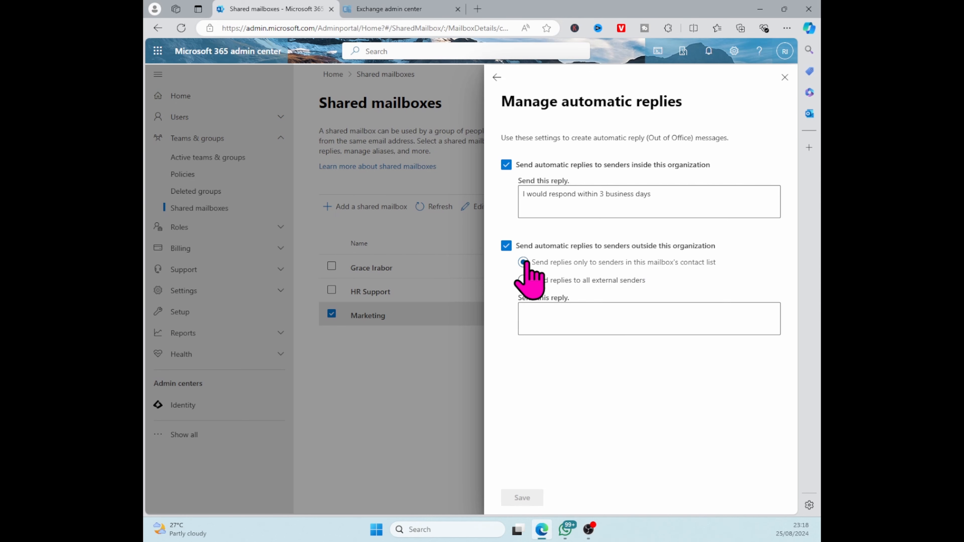
click(506, 165)
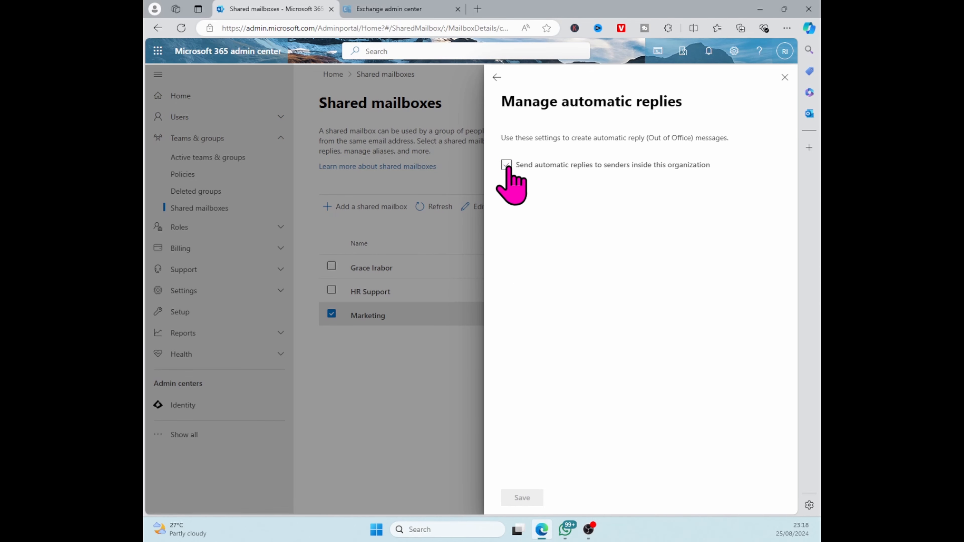
click(506, 165)
click(496, 78)
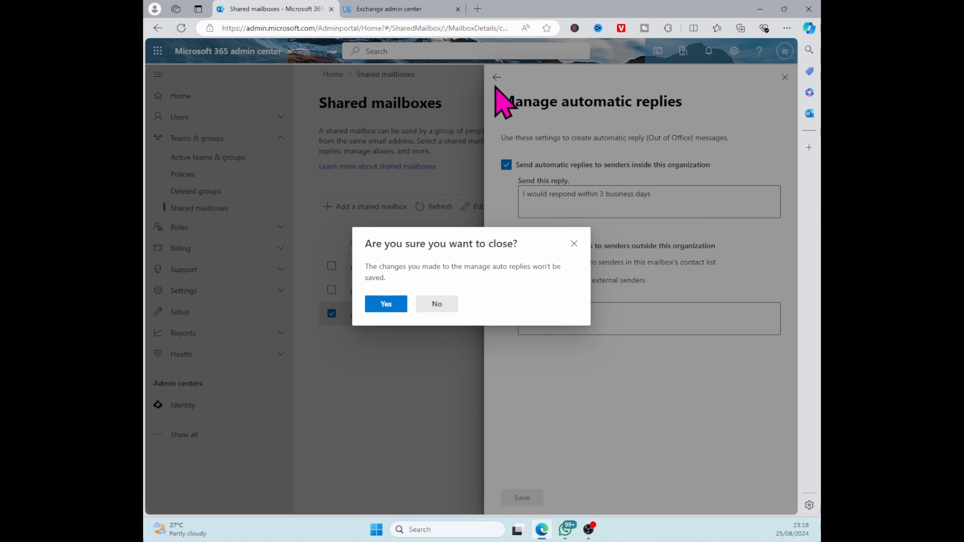
click(383, 305)
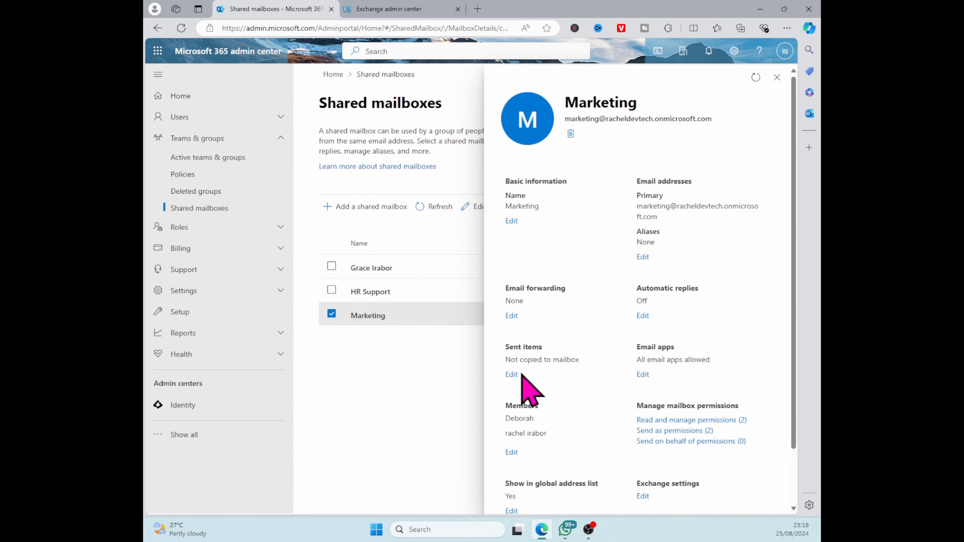
Examine the Marketing mailbox's sent items and email apps settings, switching Exchange Web Services off and on again without saving.
click(513, 374)
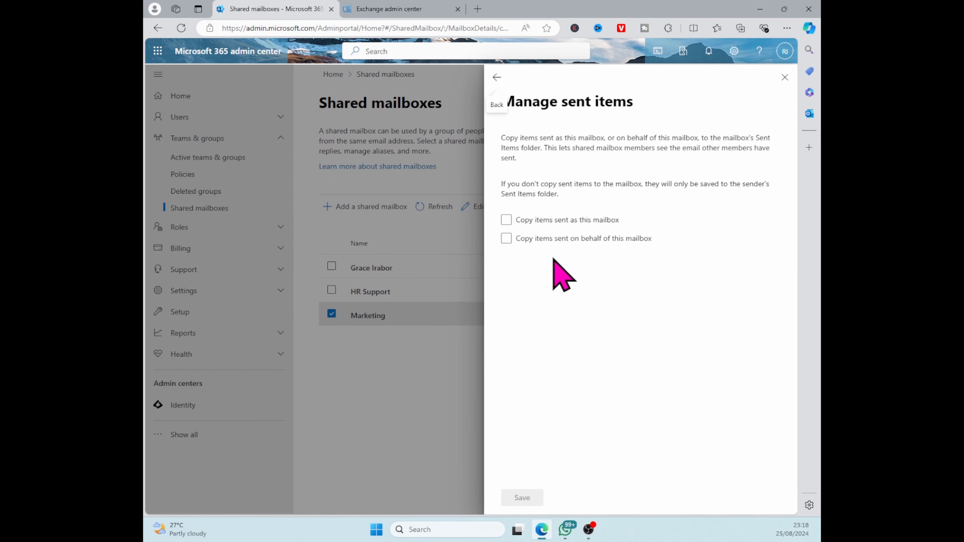
click(496, 77)
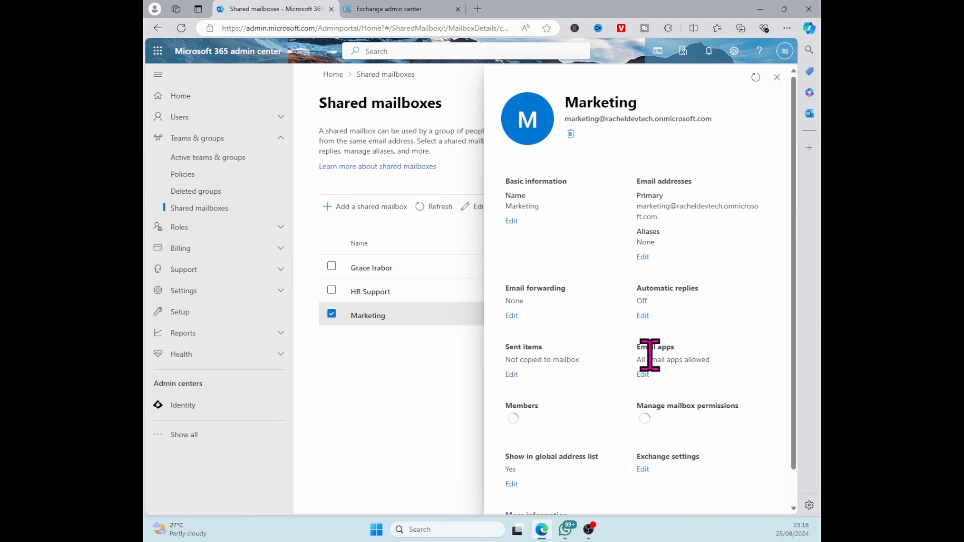
click(643, 374)
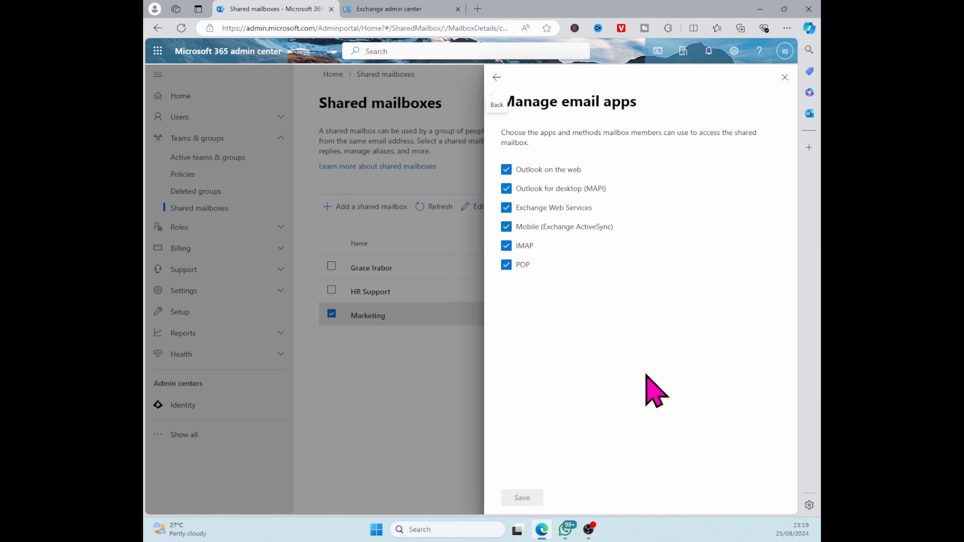
click(513, 208)
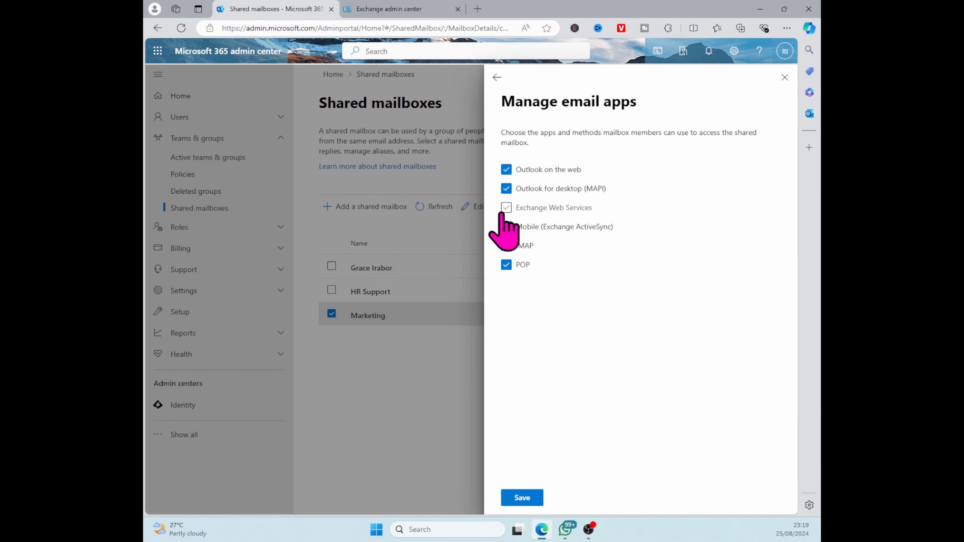
click(507, 208)
click(496, 78)
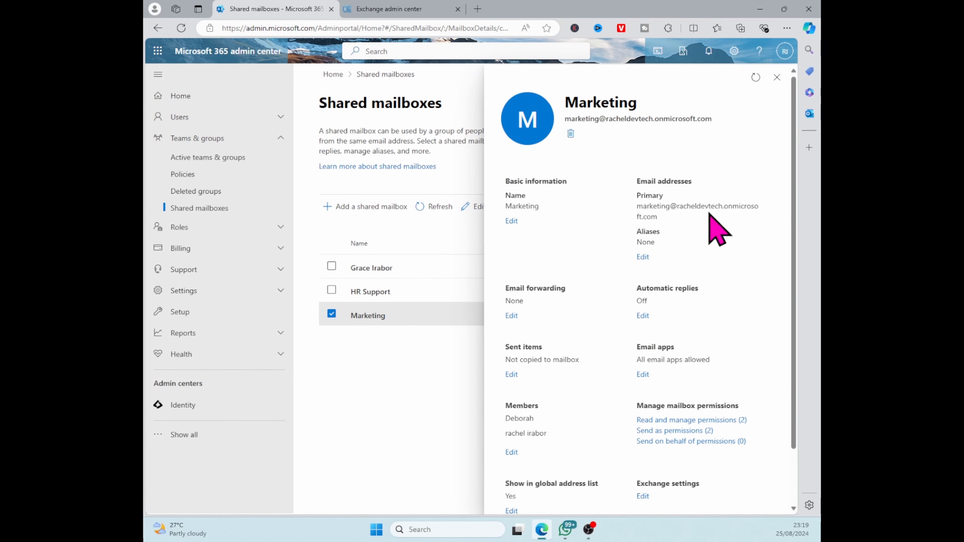
Review the Marketing mailbox's Send as and Send on behalf of permissions, then close its details.
drag(794, 438, 794, 499)
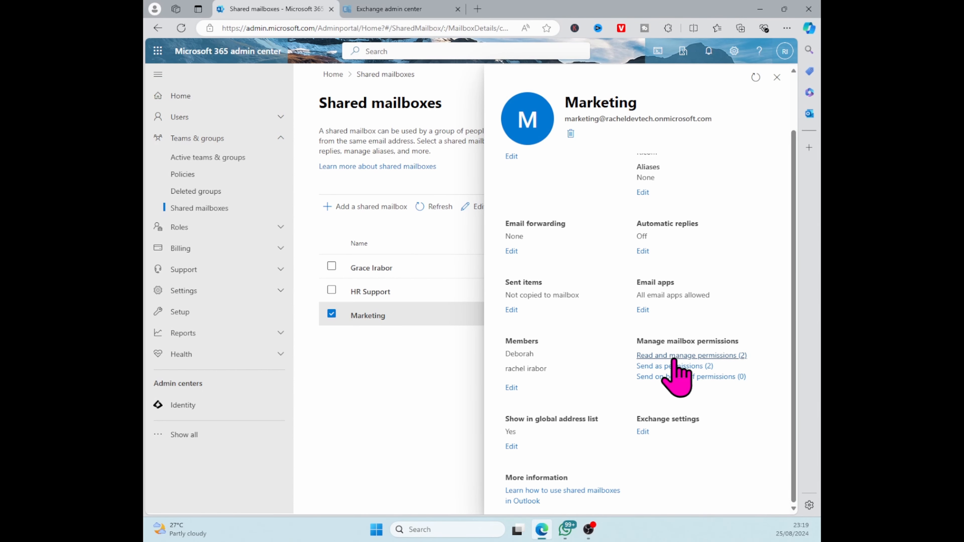
click(675, 366)
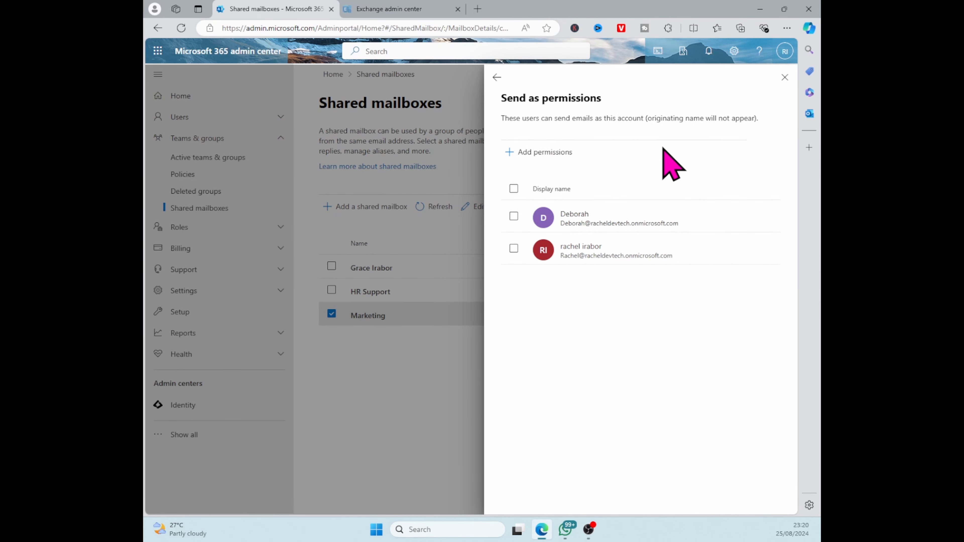
click(497, 77)
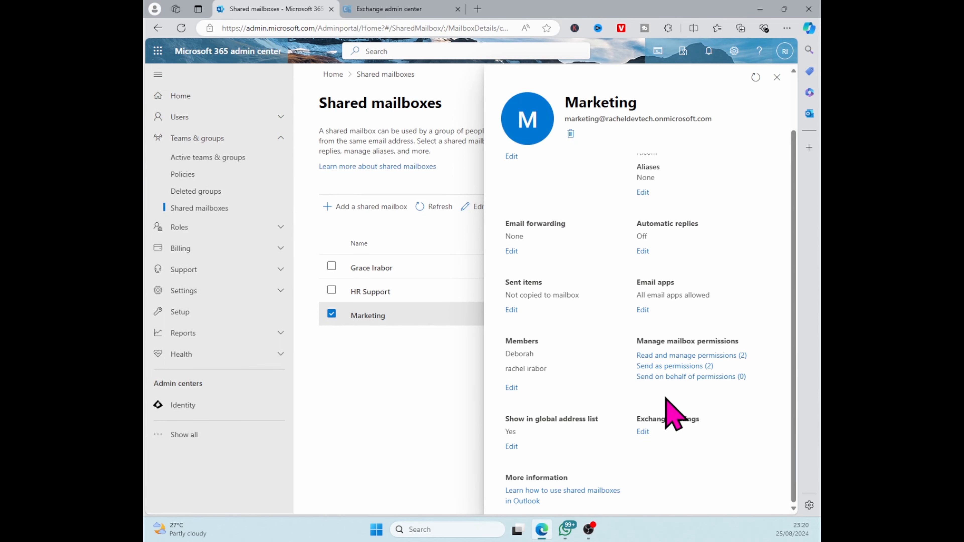
click(654, 376)
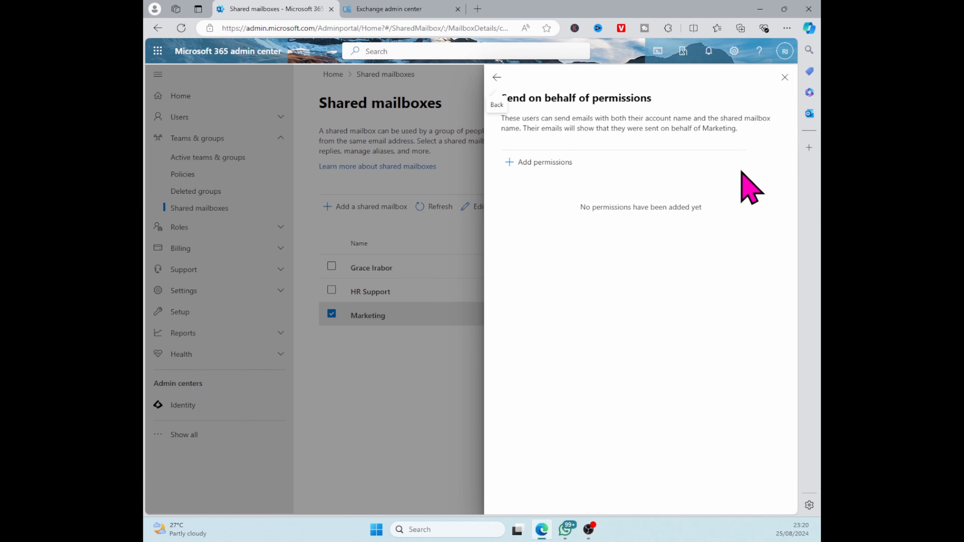
click(498, 77)
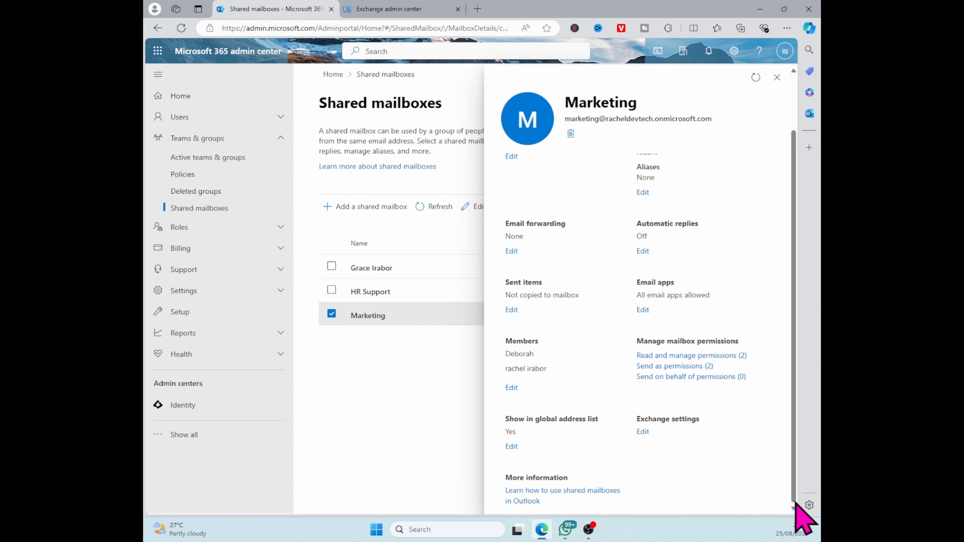
scroll(797, 436, up, 2)
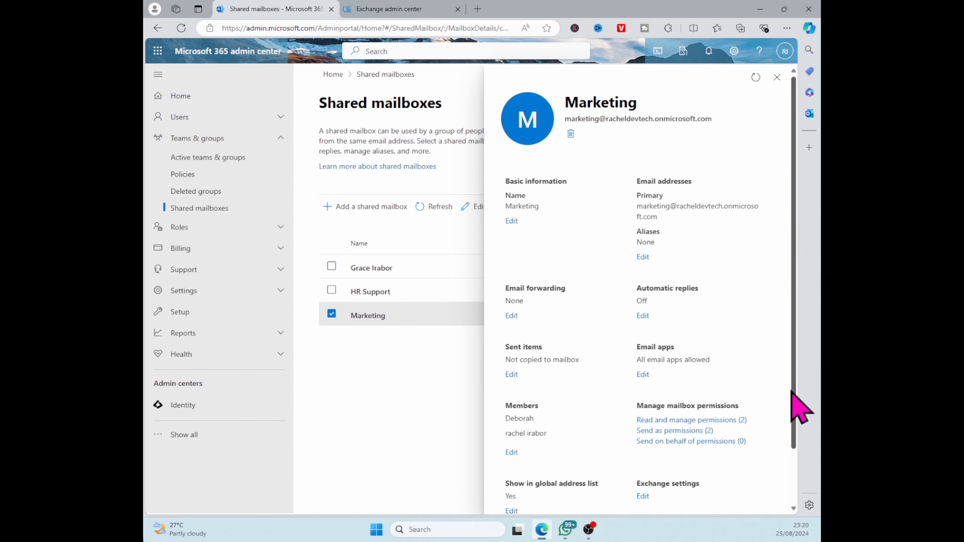
scroll(803, 499, down, 3)
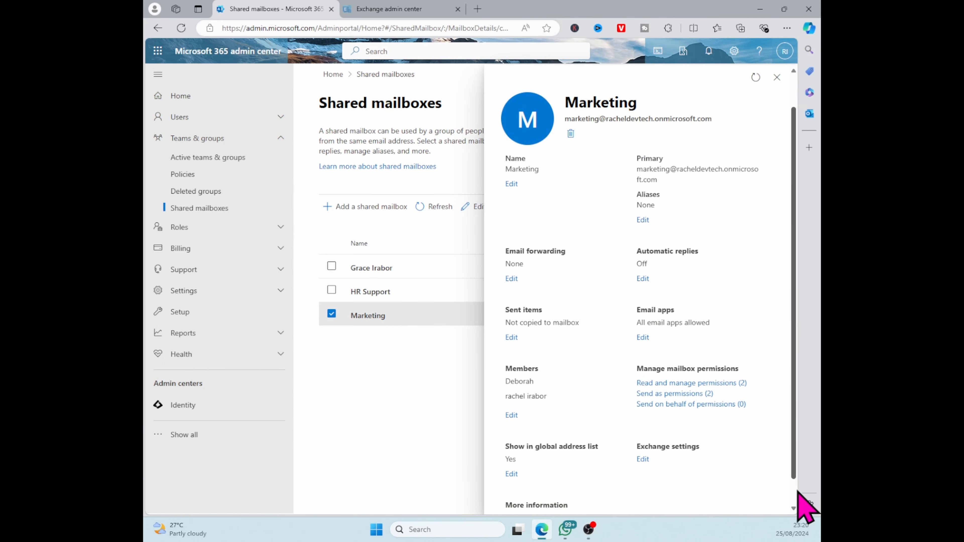
click(777, 77)
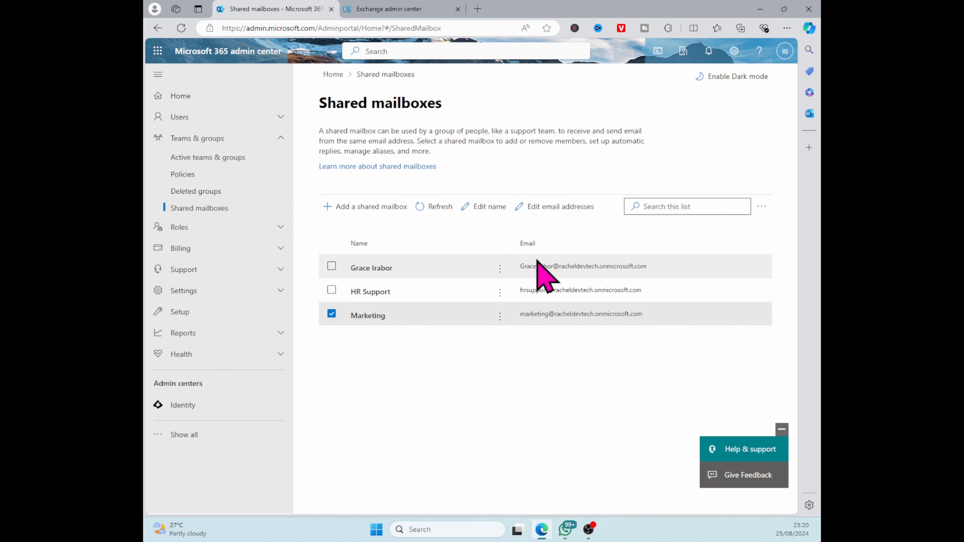
Edit the Marketing mailbox's email addresses, replacing the primary address name with "Communication" on the same domain.
click(527, 212)
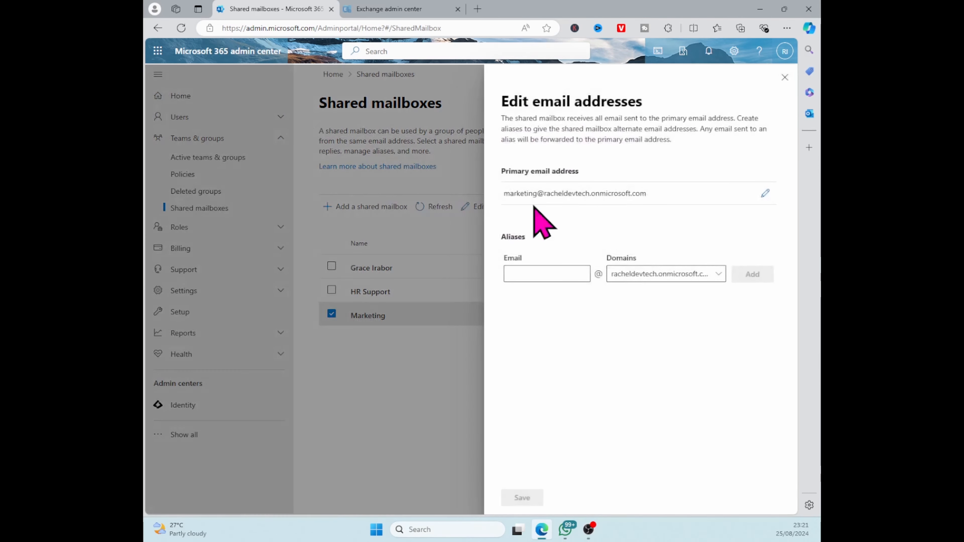
click(765, 193)
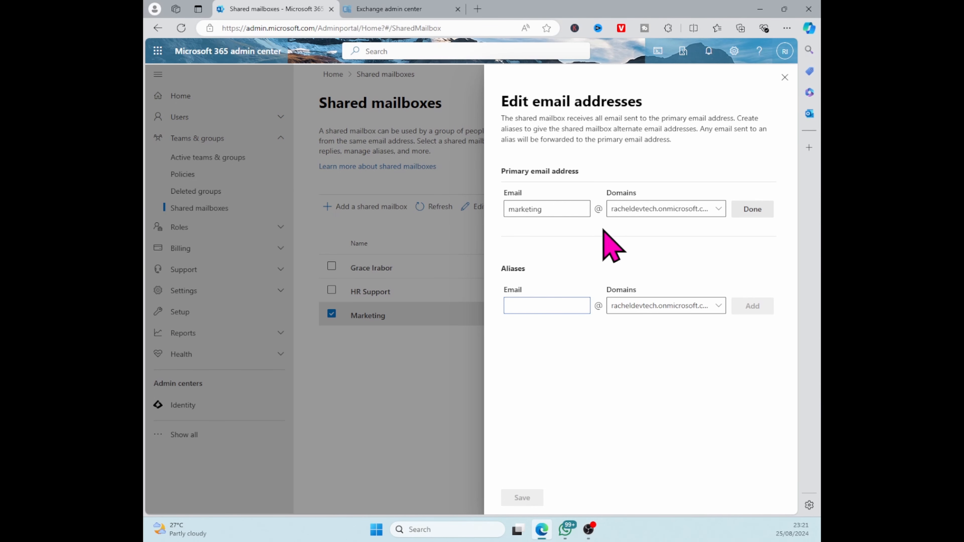
click(560, 212)
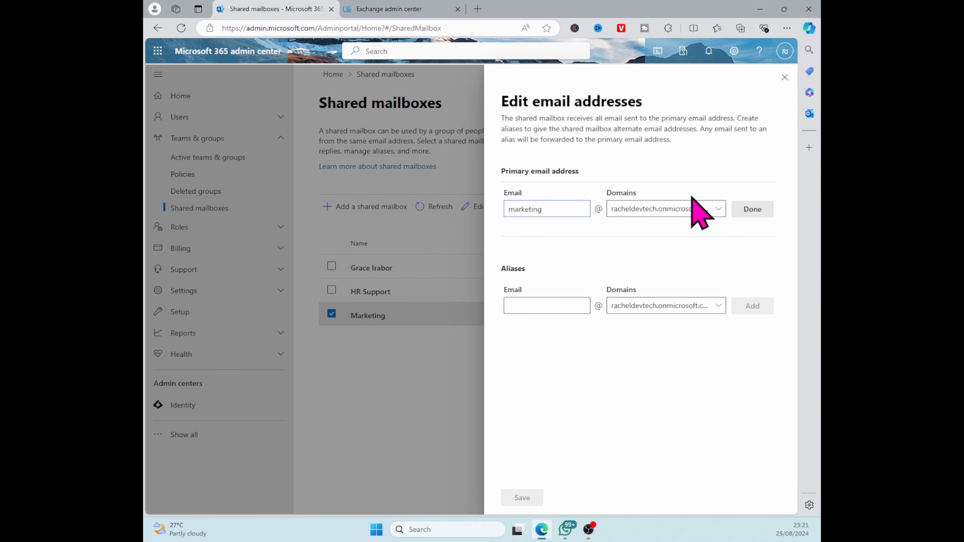
key(BackSpace)
key(BackSpace)
key(BackSpace)
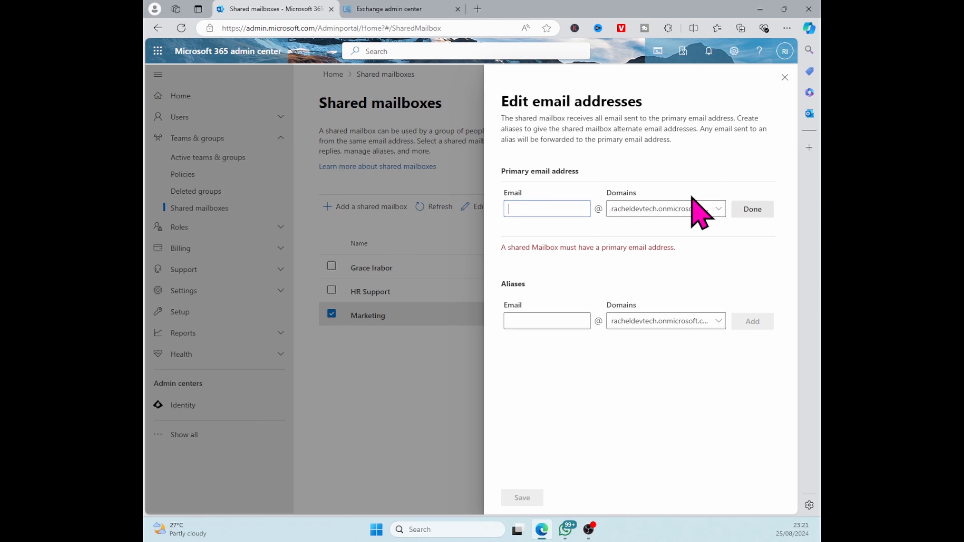
text(cation)
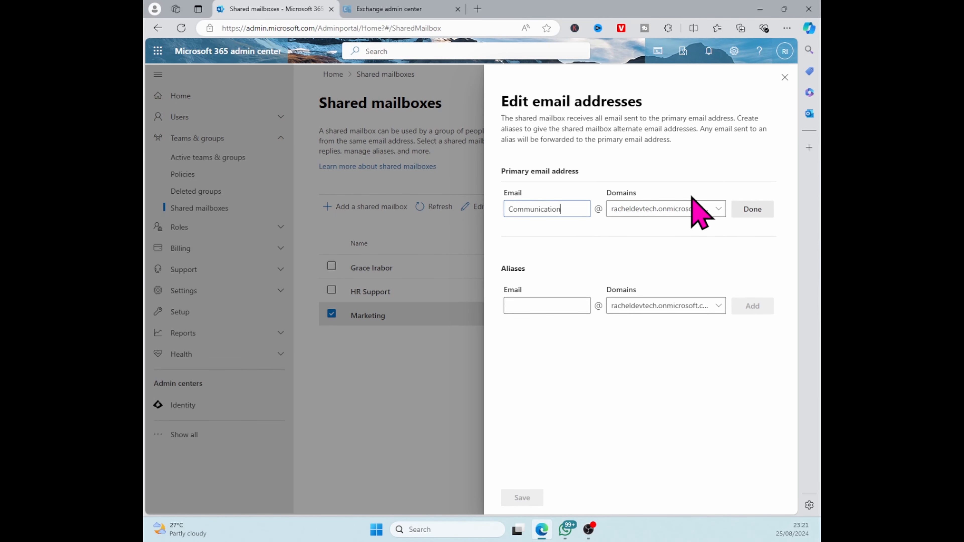
click(751, 209)
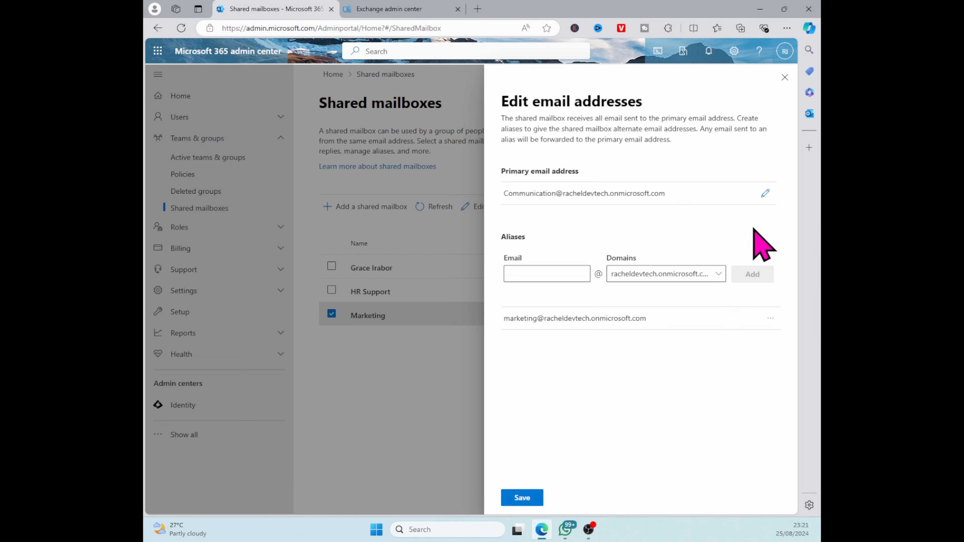
Check the actions available for the marketing alias, save the mailbox's new primary email address, and close the email address settings.
click(770, 319)
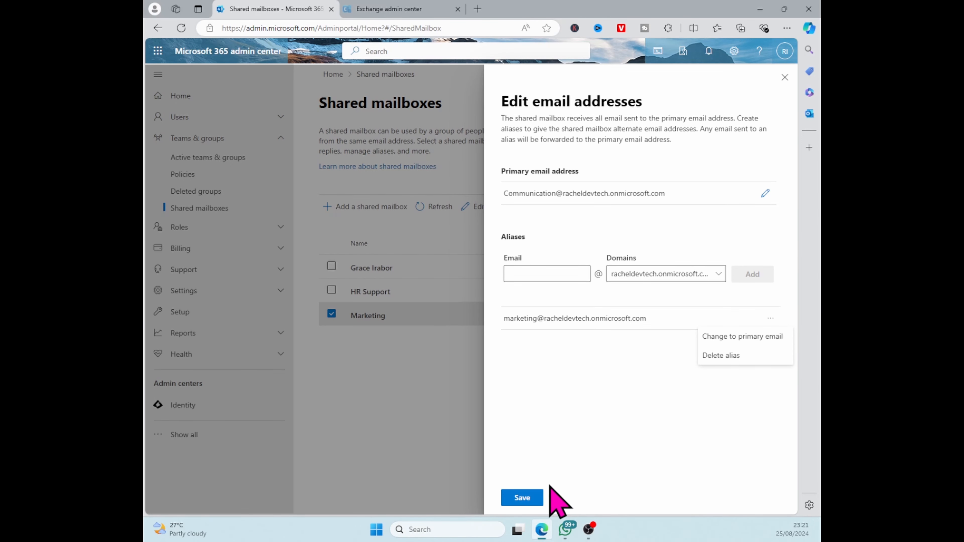
click(522, 497)
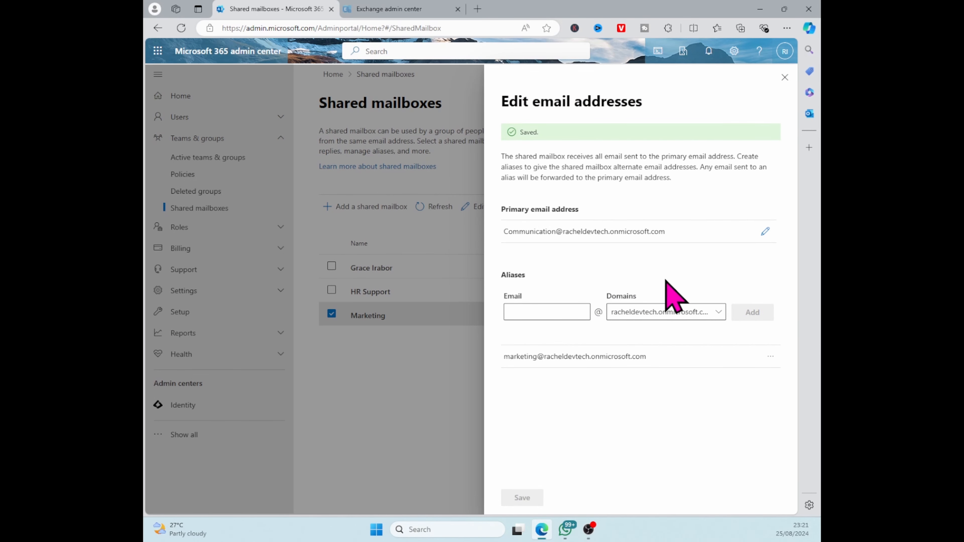
click(784, 77)
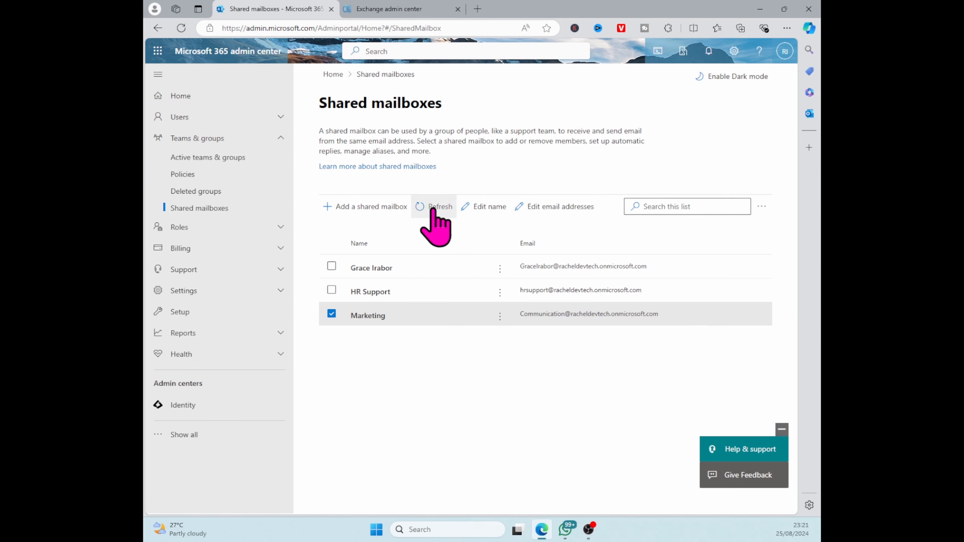
Rename the Marketing shared mailbox to "Communication", save the change, and close the name settings.
click(477, 214)
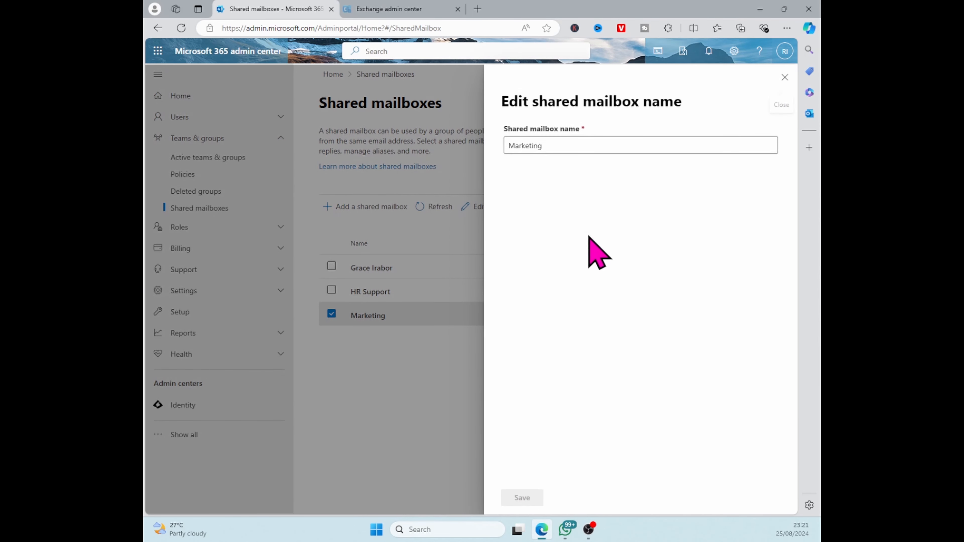
double_click(548, 145)
text(=)
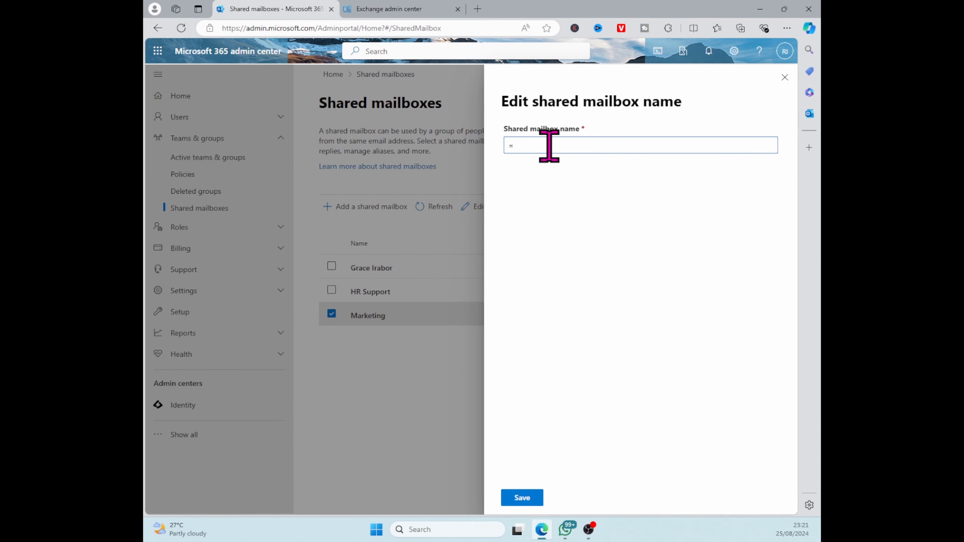
key(BackSpace)
text(Communication)
click(522, 501)
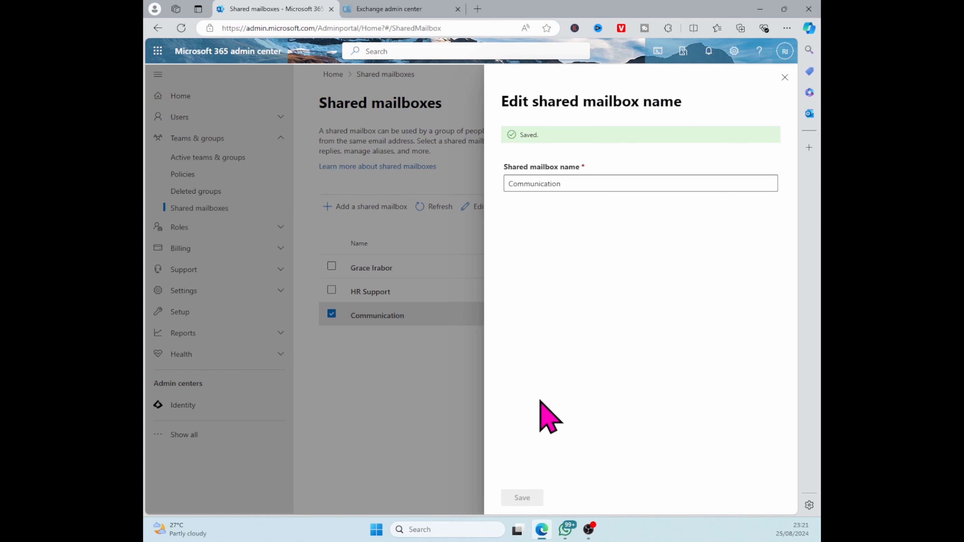
click(784, 77)
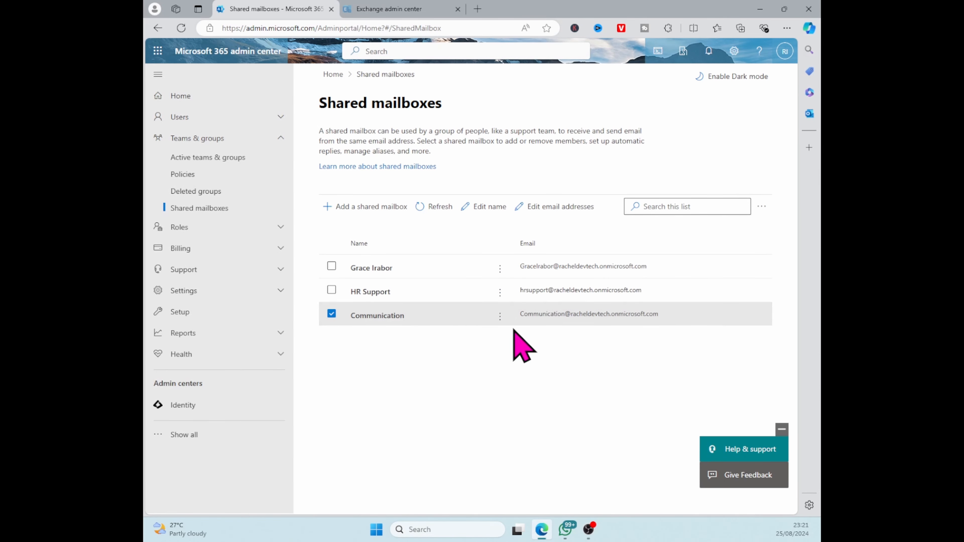
Make the marketing alias the Communication mailbox's primary email address, save, and close the email address settings.
click(549, 208)
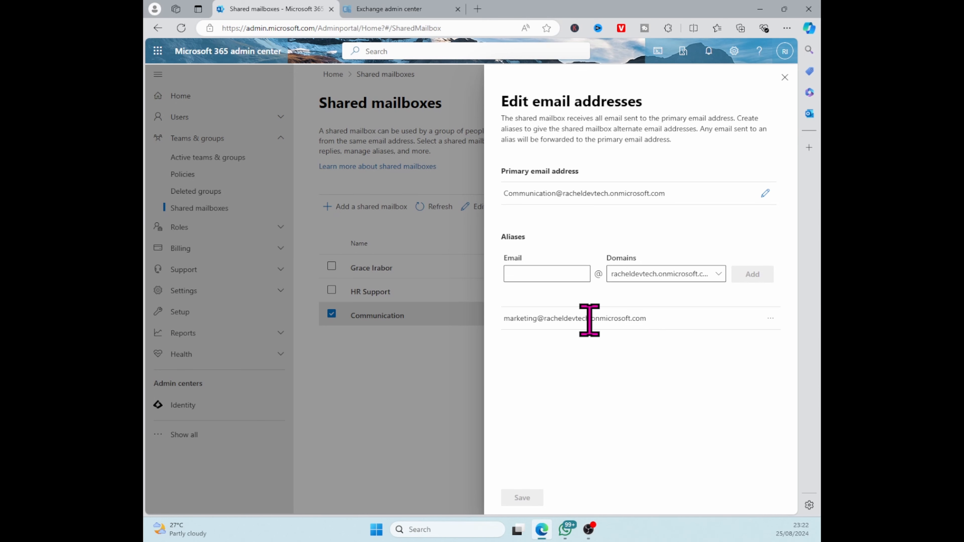
click(773, 323)
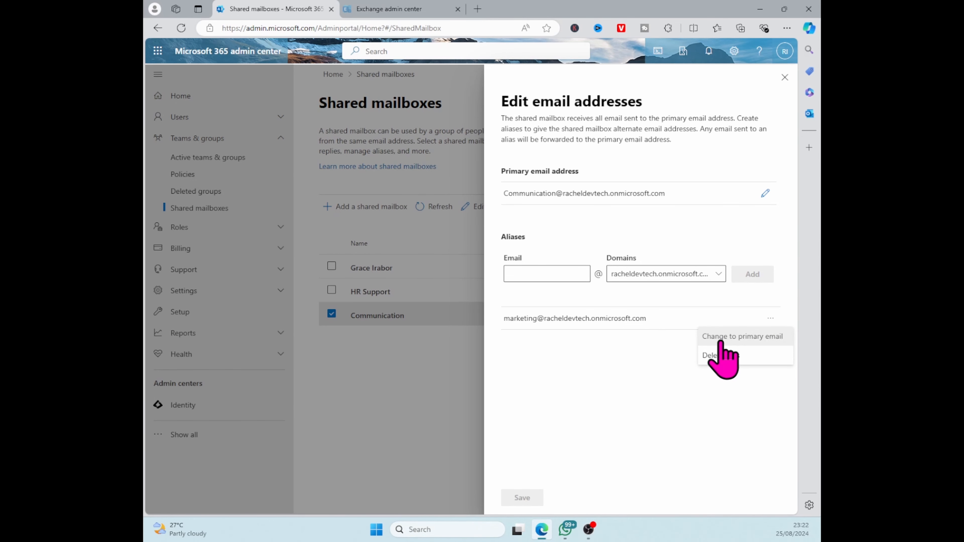
click(767, 341)
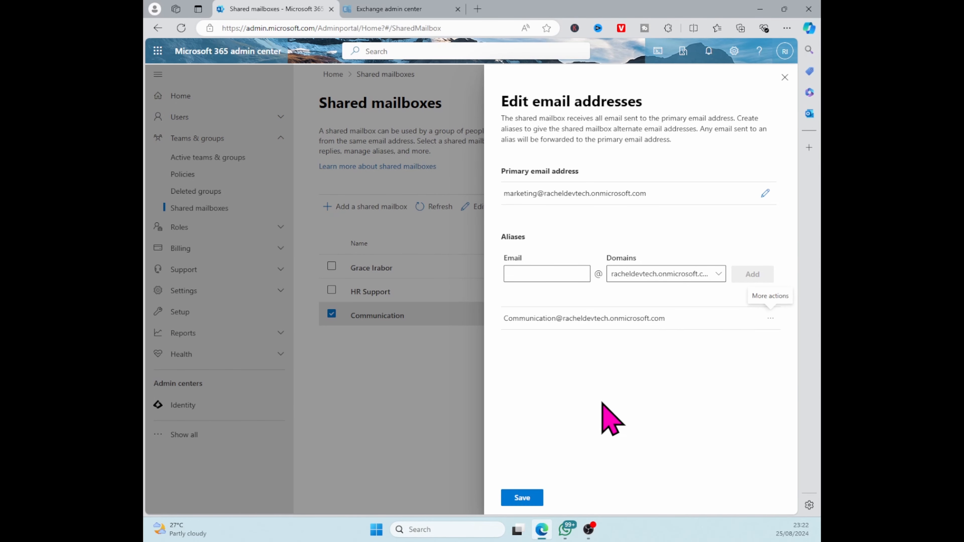
click(531, 504)
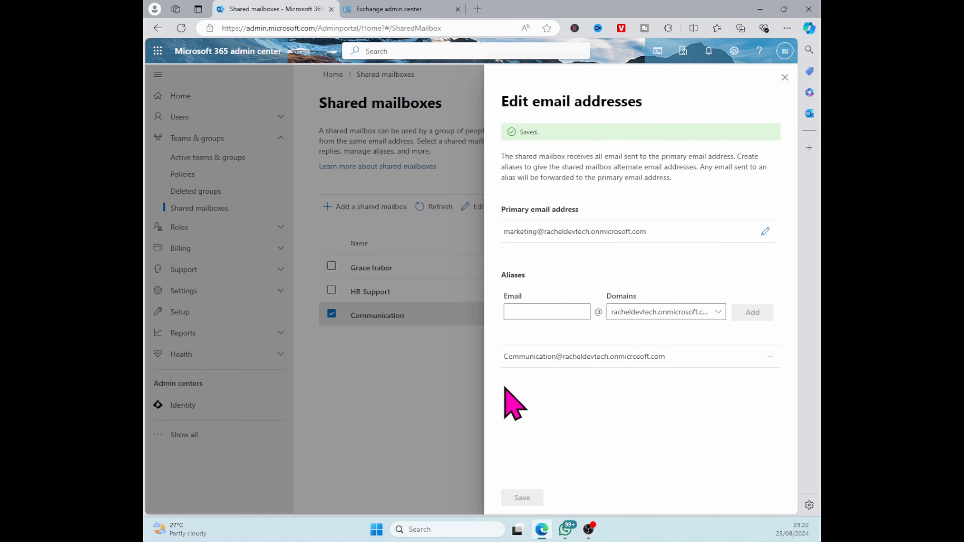
click(785, 77)
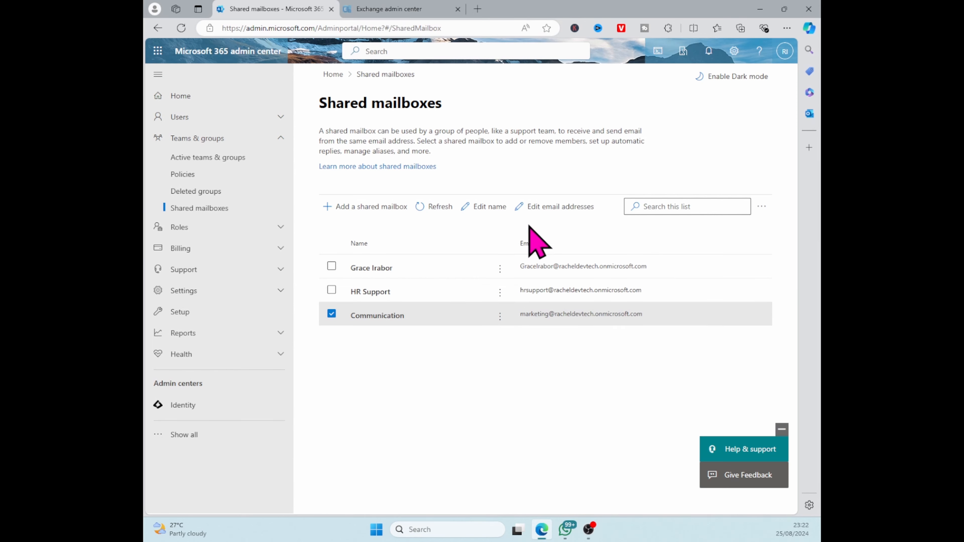
Make the Communication alias the mailbox's primary email address again, save, and close the email address settings.
click(524, 211)
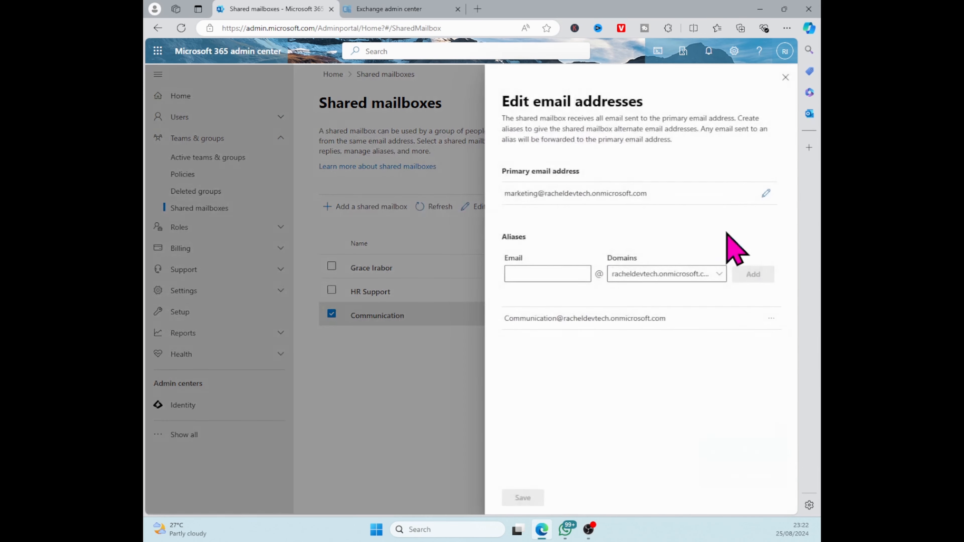
click(770, 318)
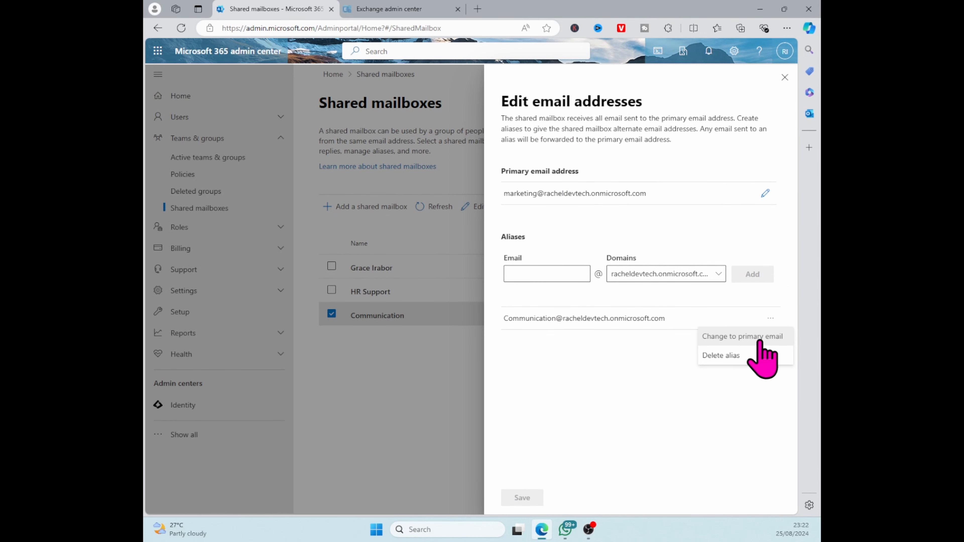
click(745, 337)
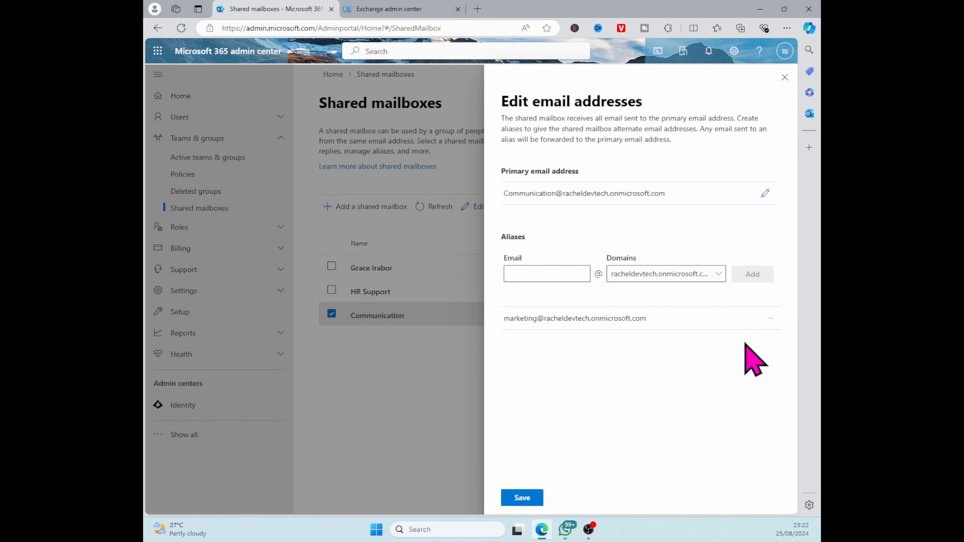
click(521, 498)
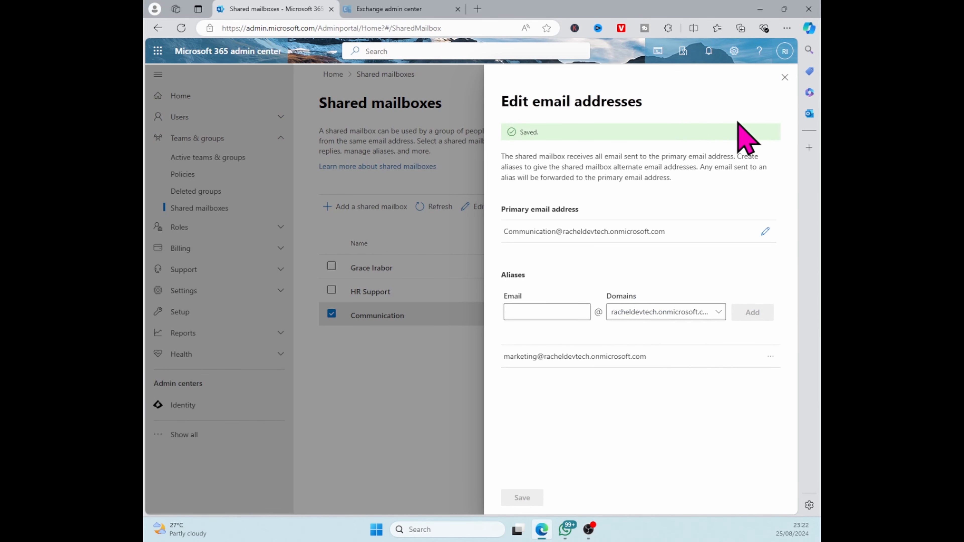
click(784, 78)
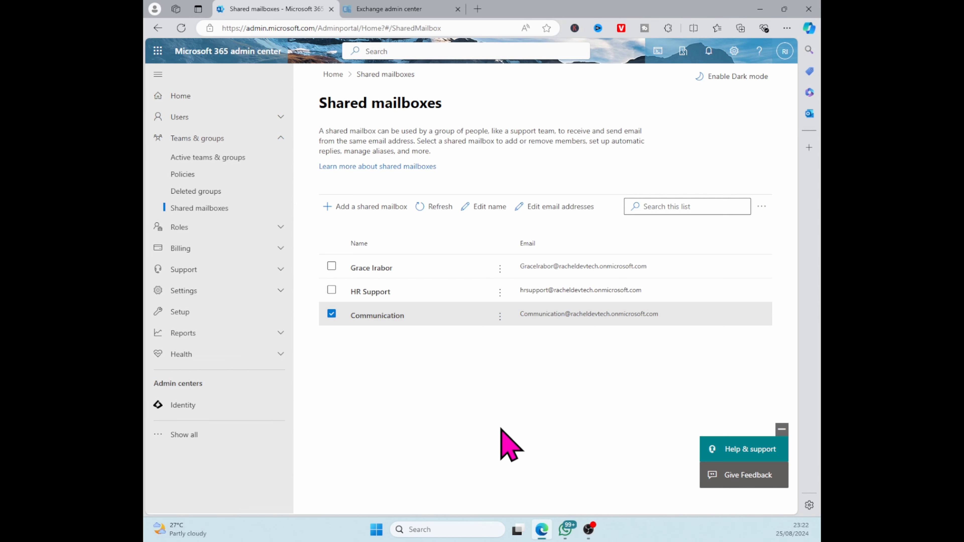
Examine where the Communication mailbox can be deleted, both from its own actions and the list's actions, without deleting it.
click(500, 315)
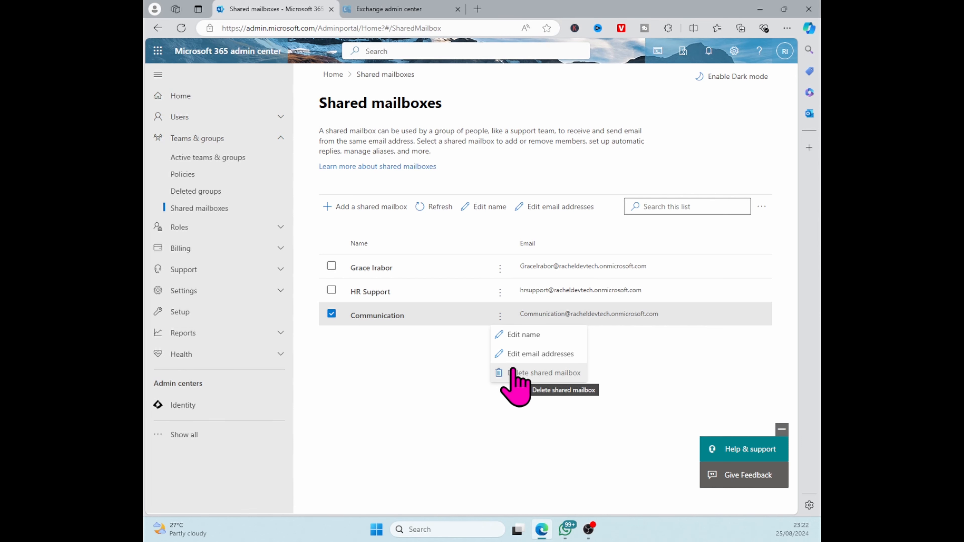
click(331, 314)
click(331, 313)
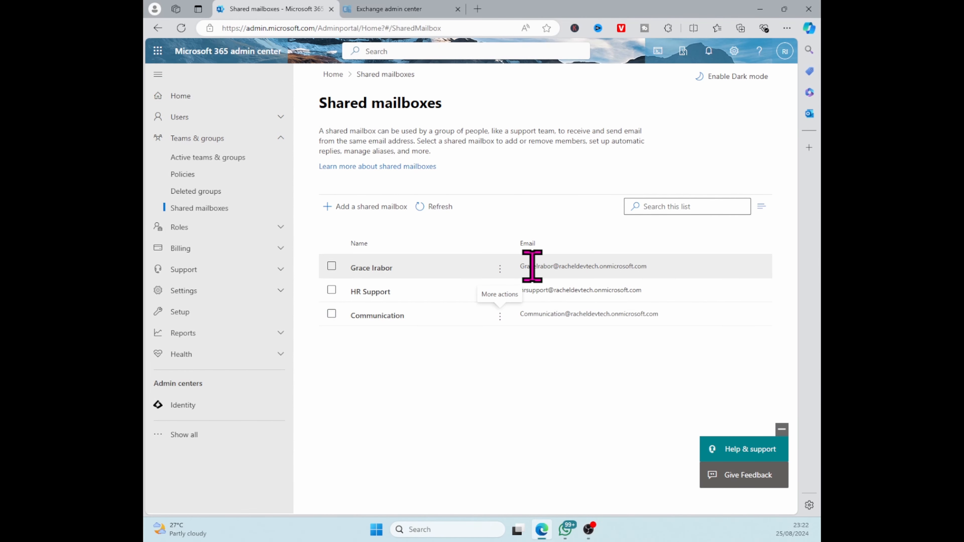
click(331, 313)
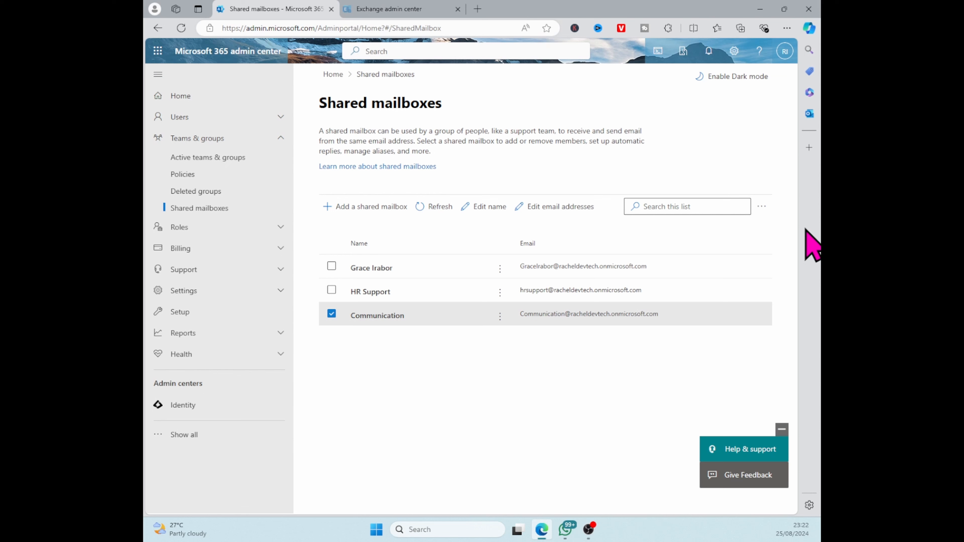
click(761, 207)
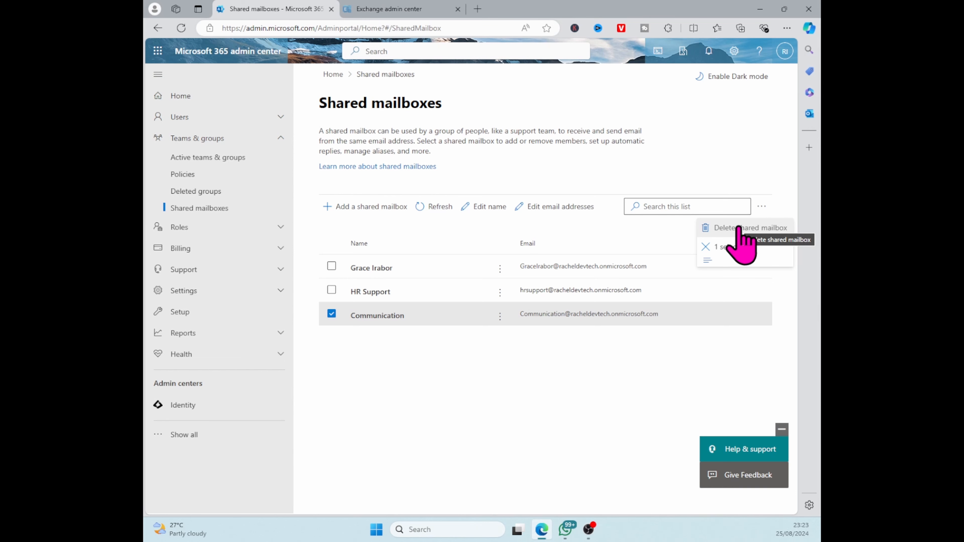
click(500, 315)
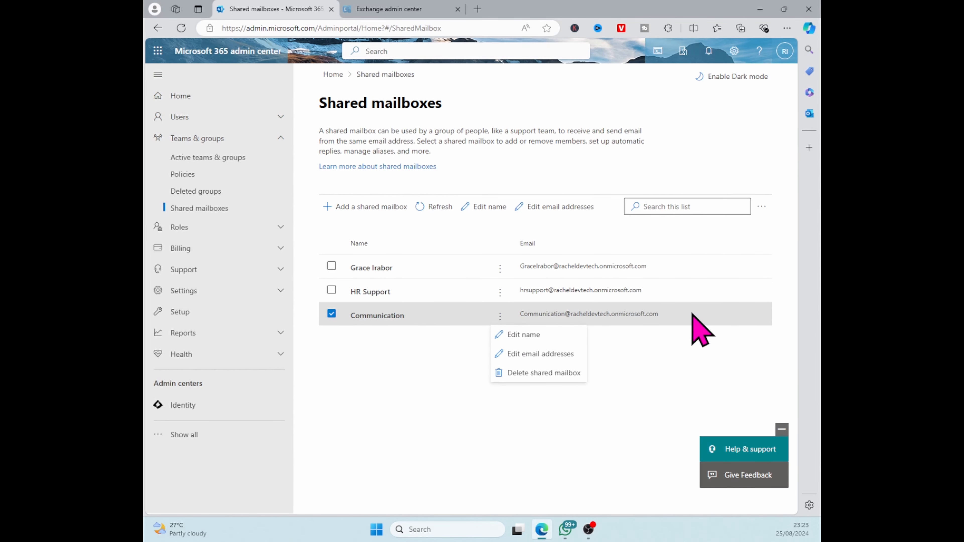
click(761, 206)
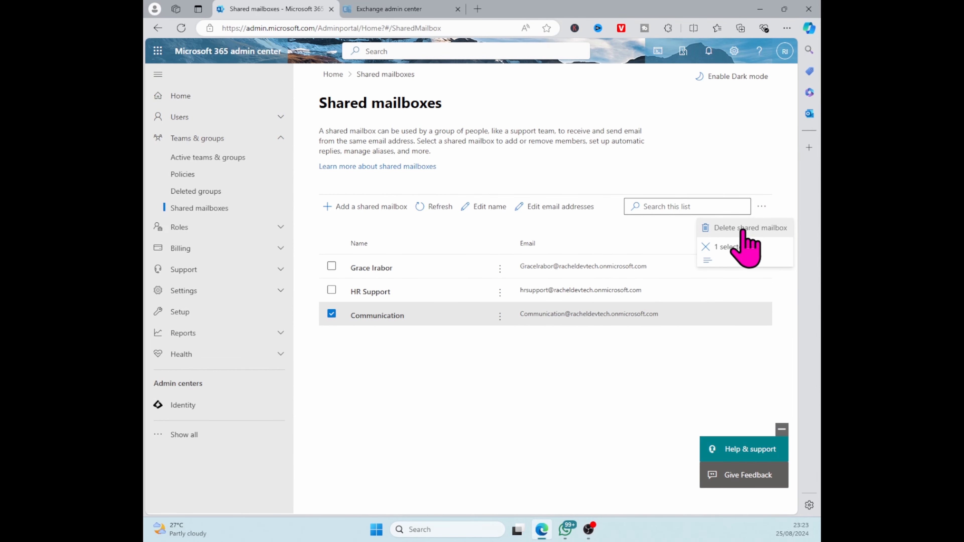
click(332, 314)
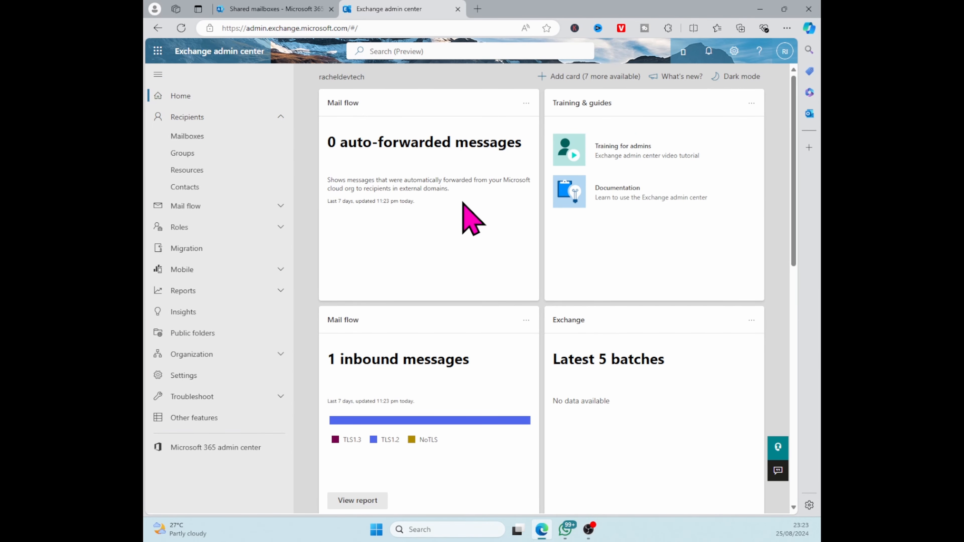
Switch to the Exchange admin center and open the list of recipient mailboxes.
click(242, 115)
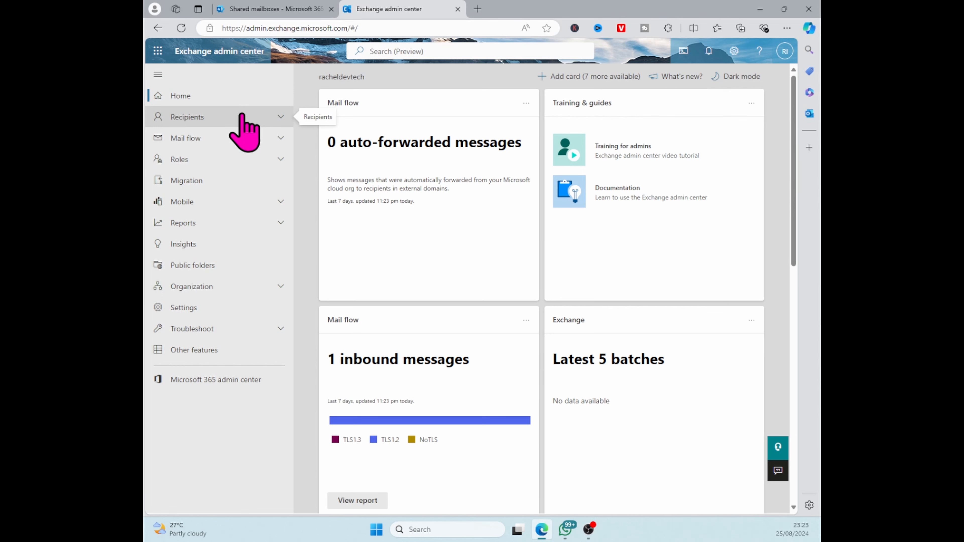
click(229, 95)
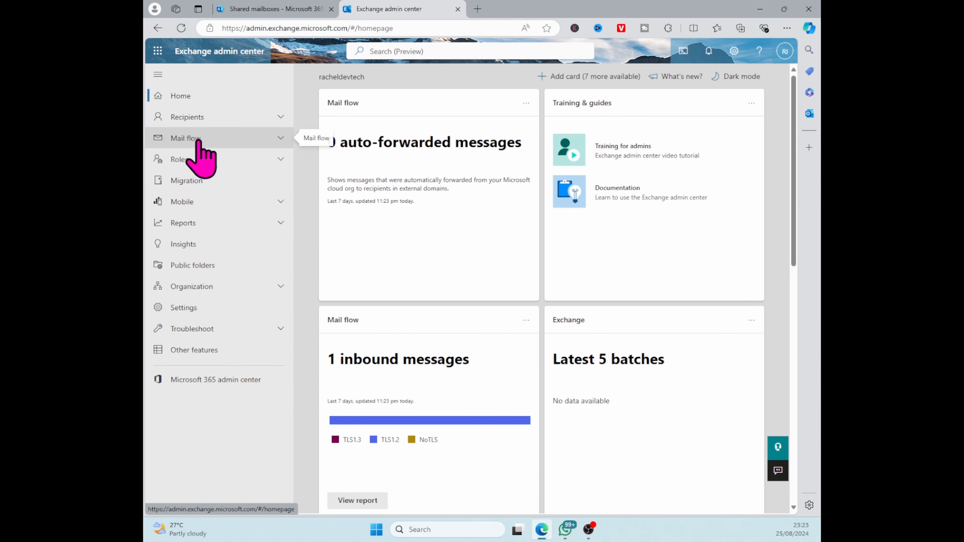
click(209, 118)
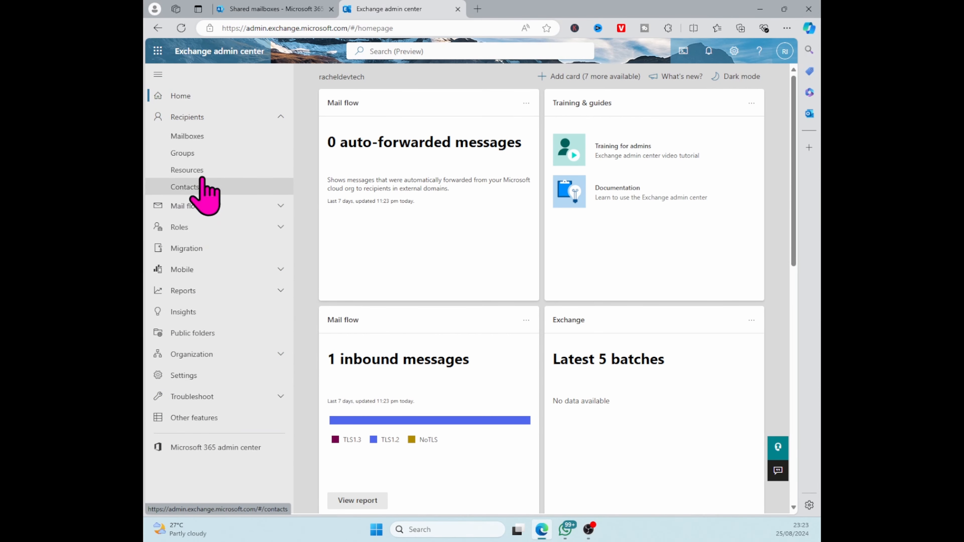
click(201, 138)
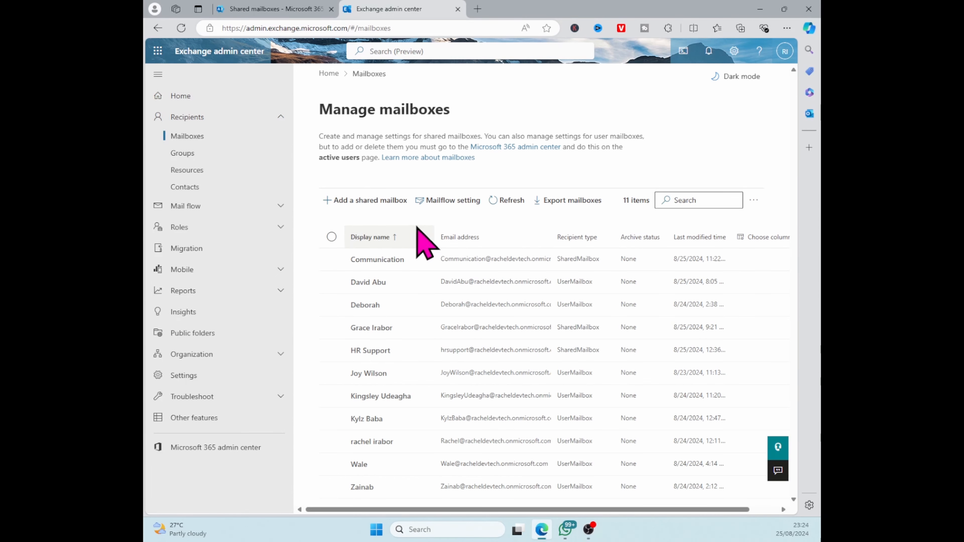
Start adding a shared mailbox with the display name "VideoEditor".
click(393, 208)
click(536, 177)
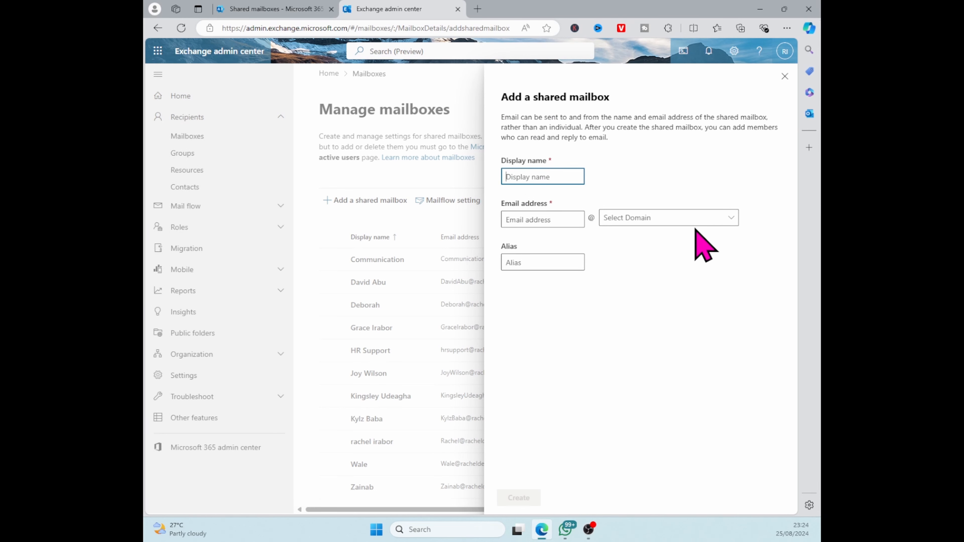
text(Video)
text(Edi)
text(tin)
text(or)
click(662, 308)
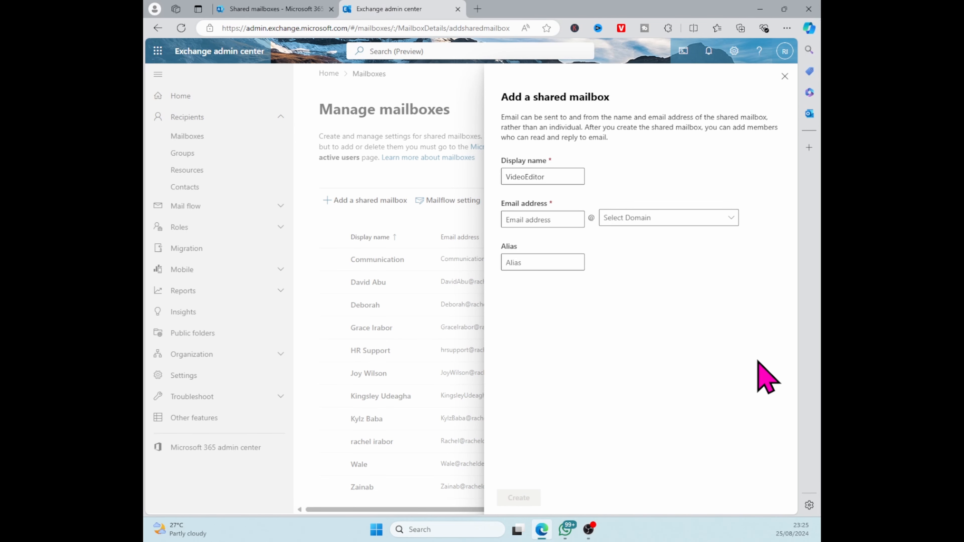
Enter VideoEditor as the email address name, choose the tenant's onmicrosoft.com domain, leave the alias blank, and create the shared mailbox.
click(531, 219)
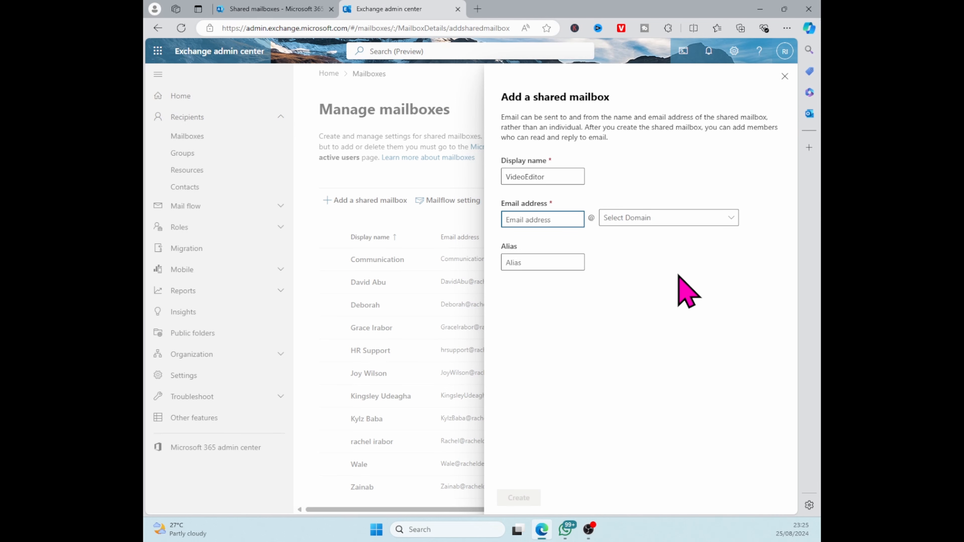
text(VideoEdito)
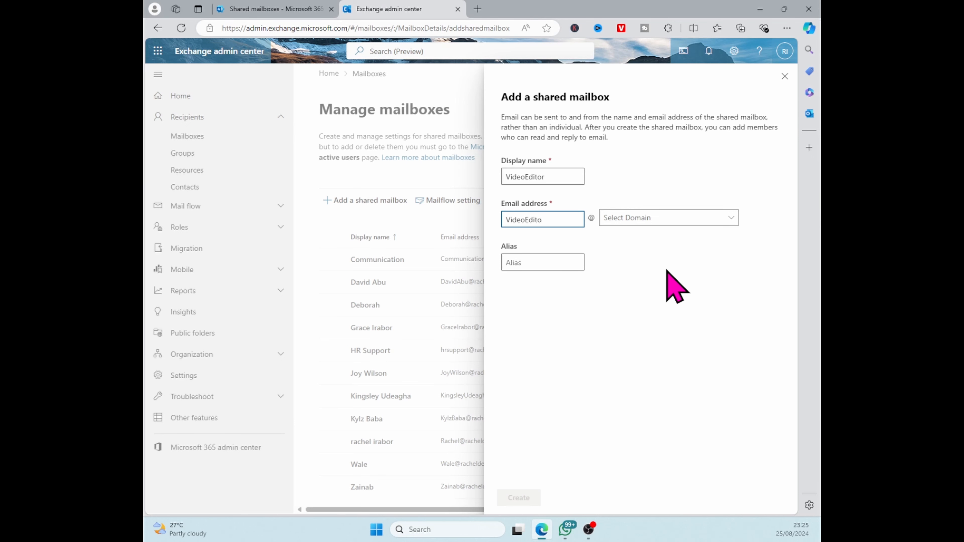
text(r)
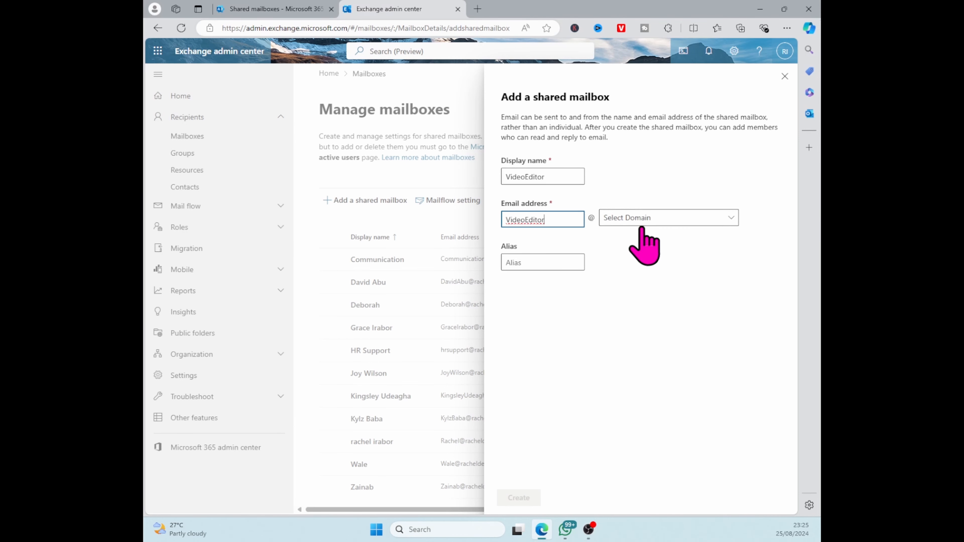
click(640, 223)
click(645, 239)
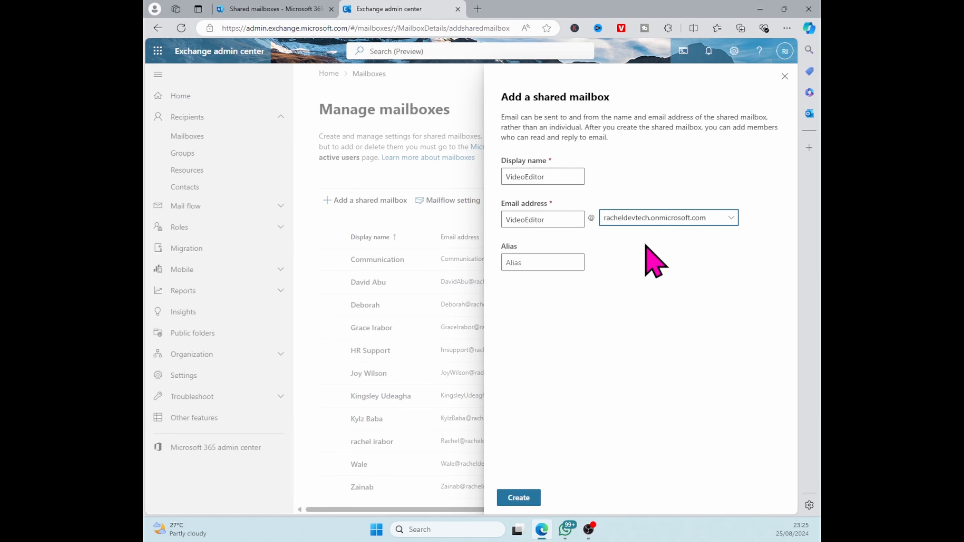
click(564, 258)
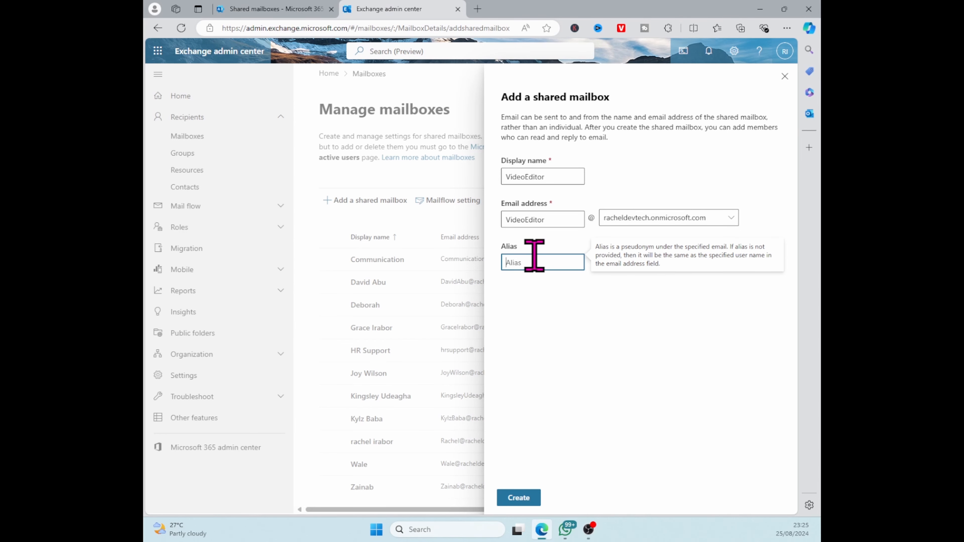
click(518, 499)
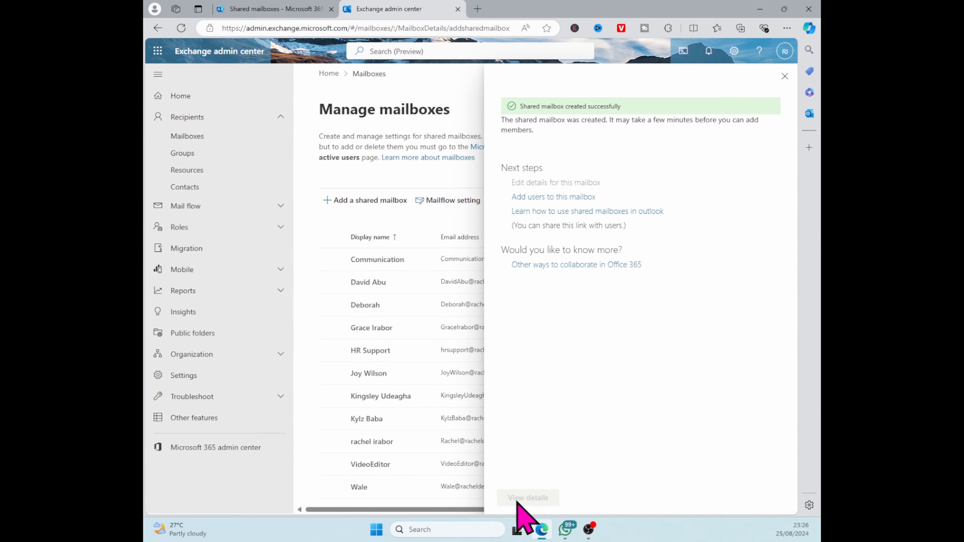
Add the second and sixth listed users as members of the new VideoEditor mailbox, confirm the delegate permissions, and close the pane.
click(538, 197)
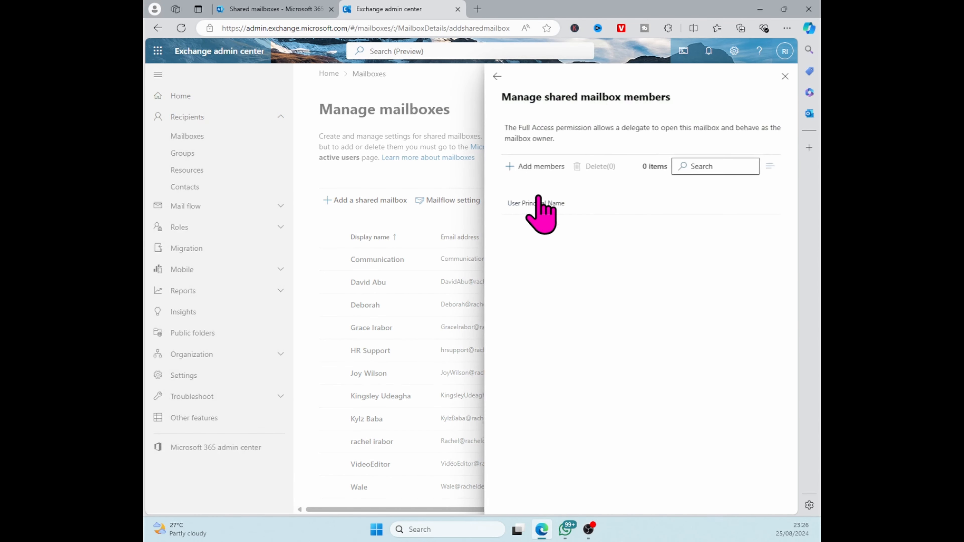
click(537, 167)
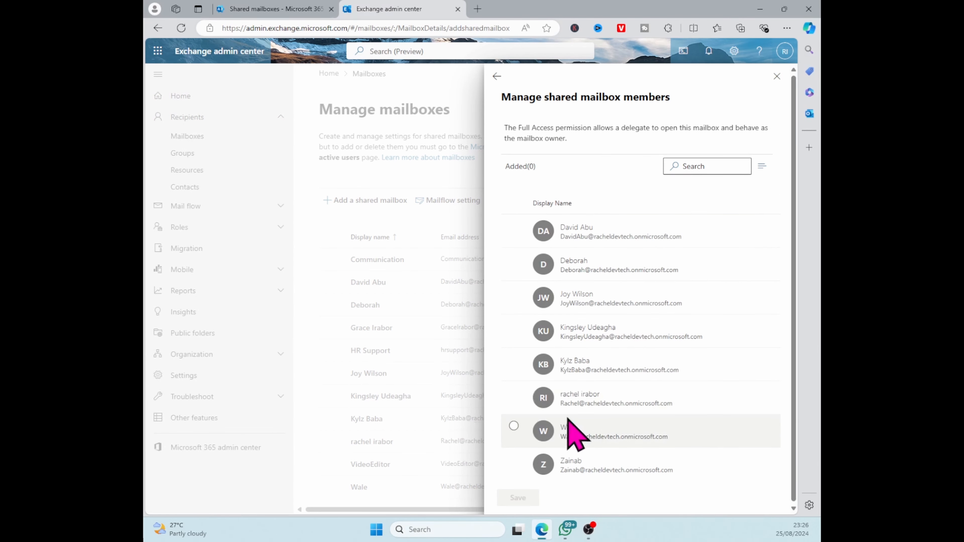
click(514, 394)
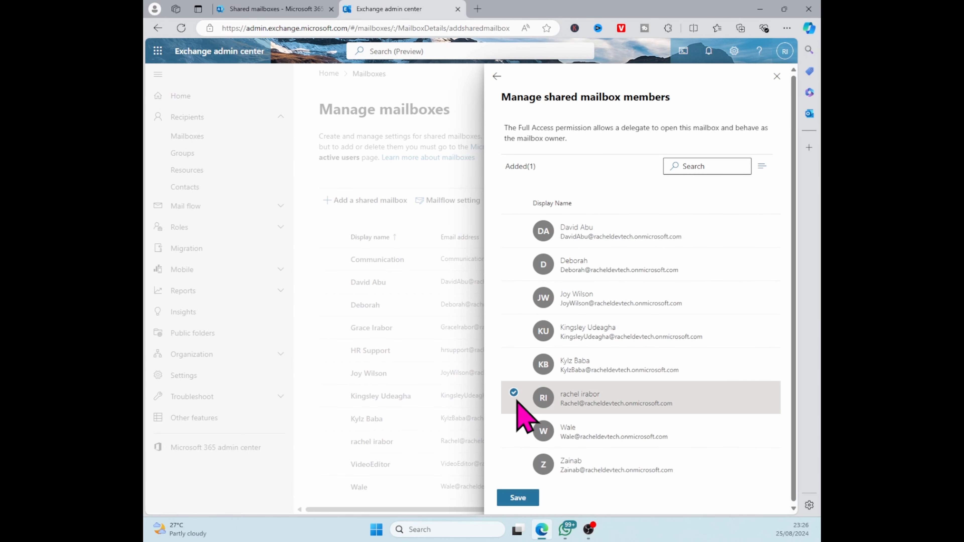
click(530, 262)
click(518, 498)
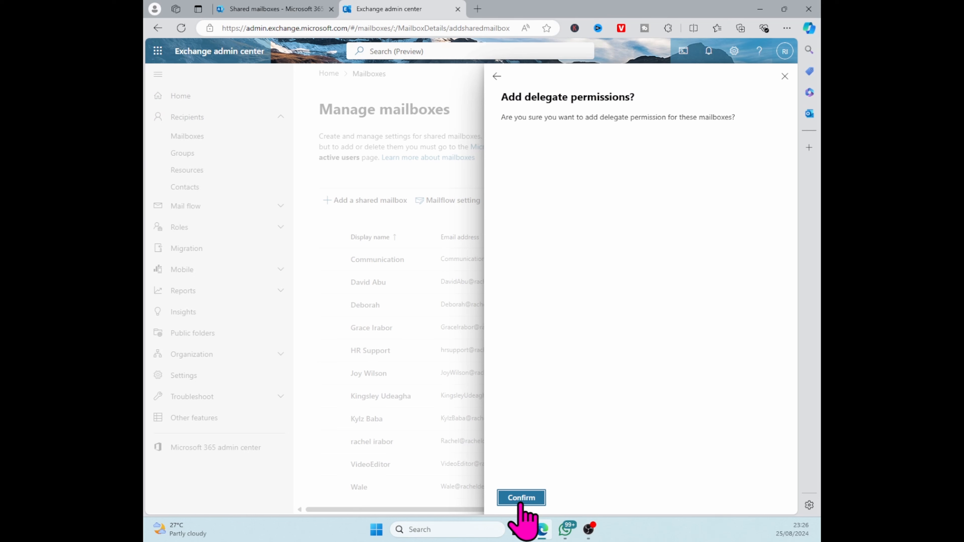
click(521, 498)
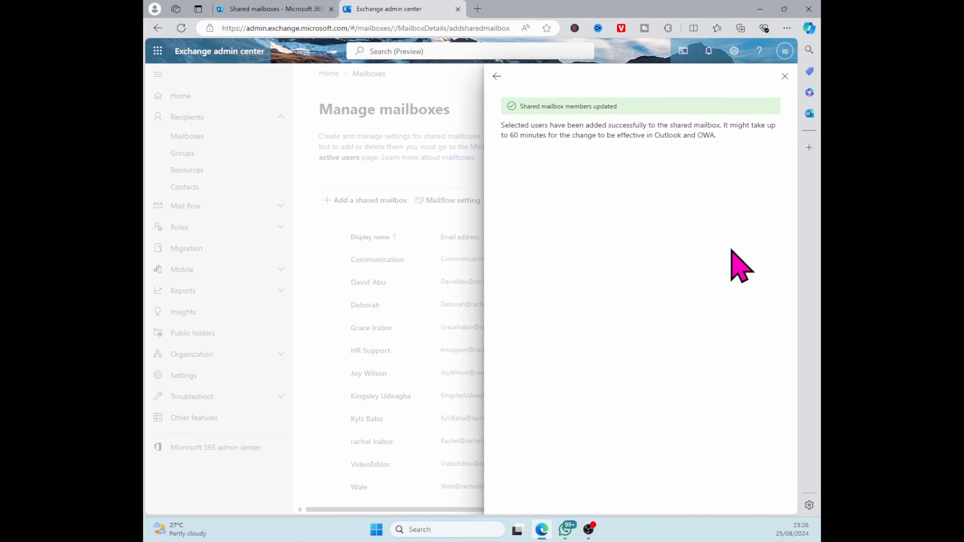
click(785, 76)
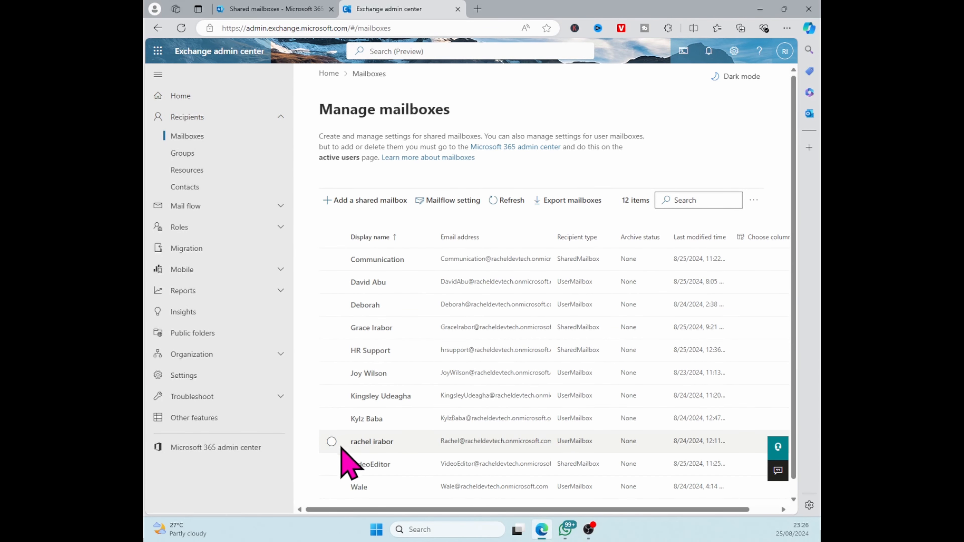
Examine the VideoEditor mailbox's general, organization, delegation, mailbox and other settings, and close its details.
click(333, 465)
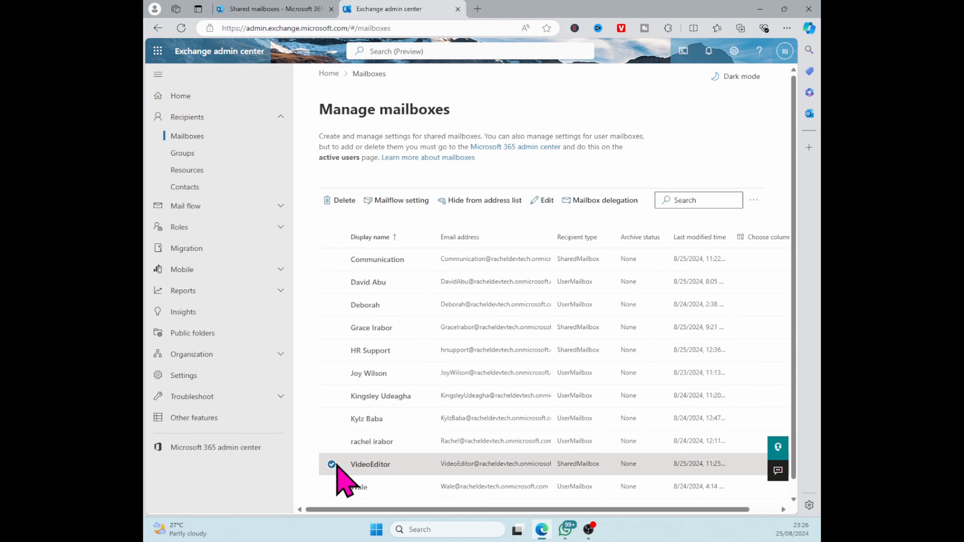
click(368, 465)
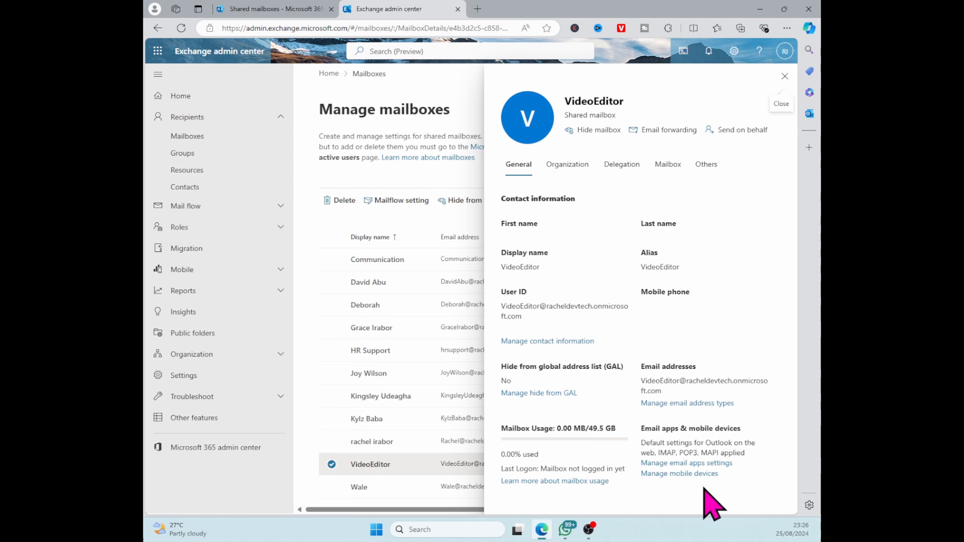
click(573, 163)
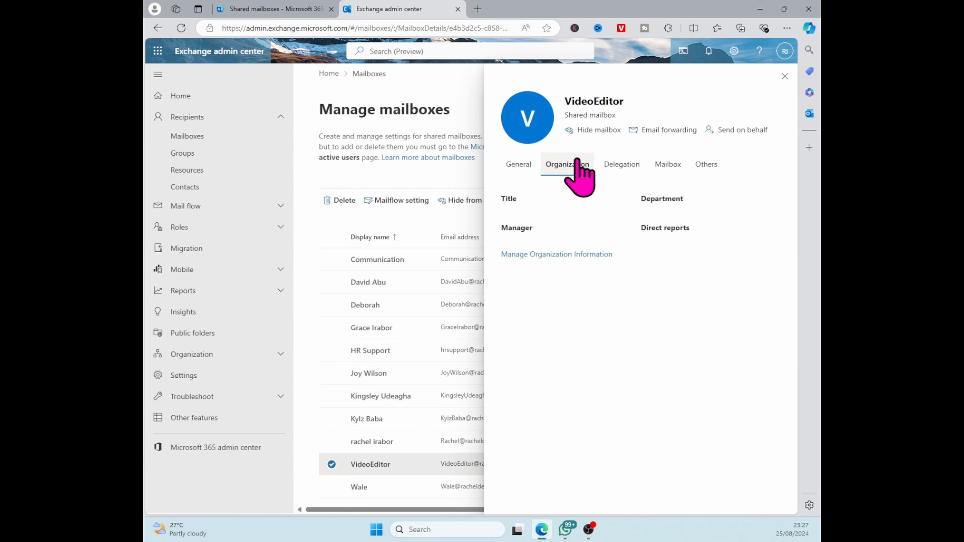
click(636, 171)
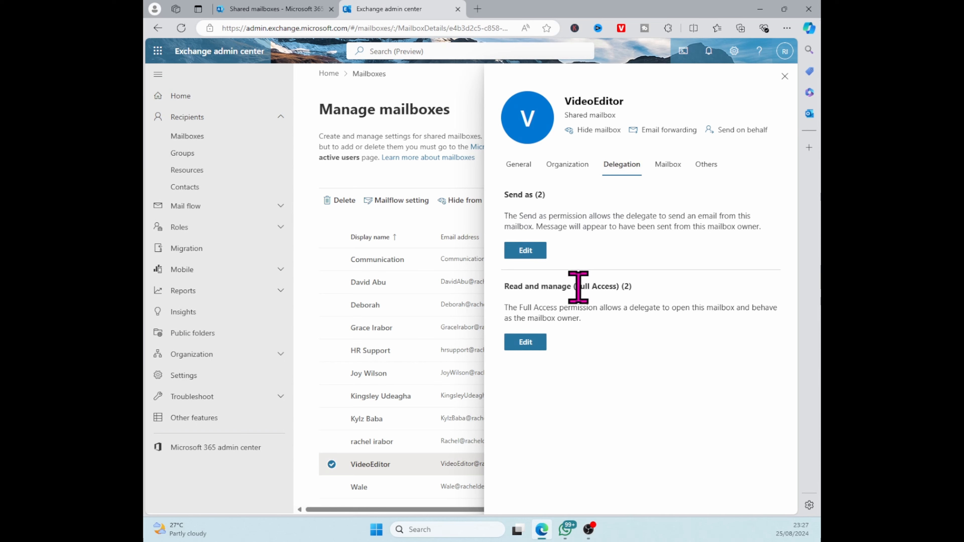
click(669, 162)
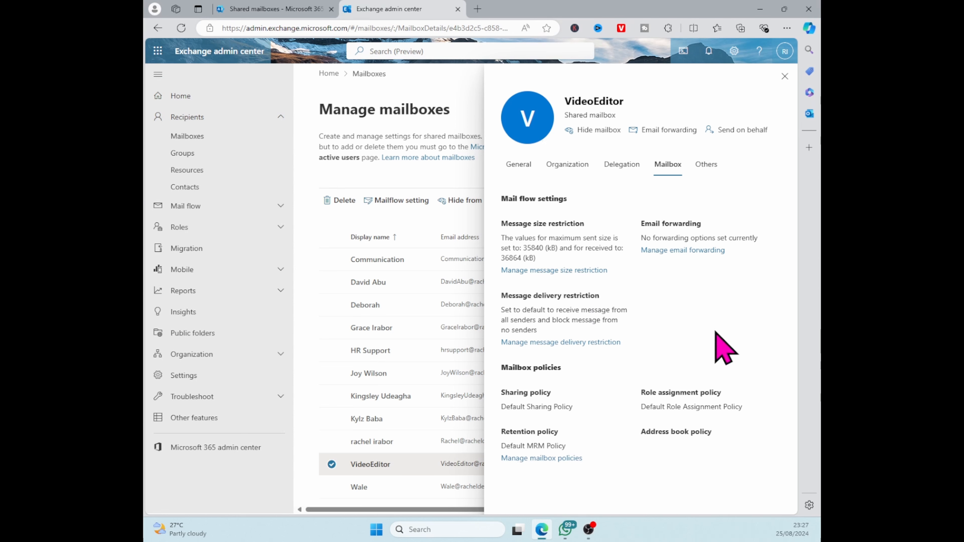
click(704, 165)
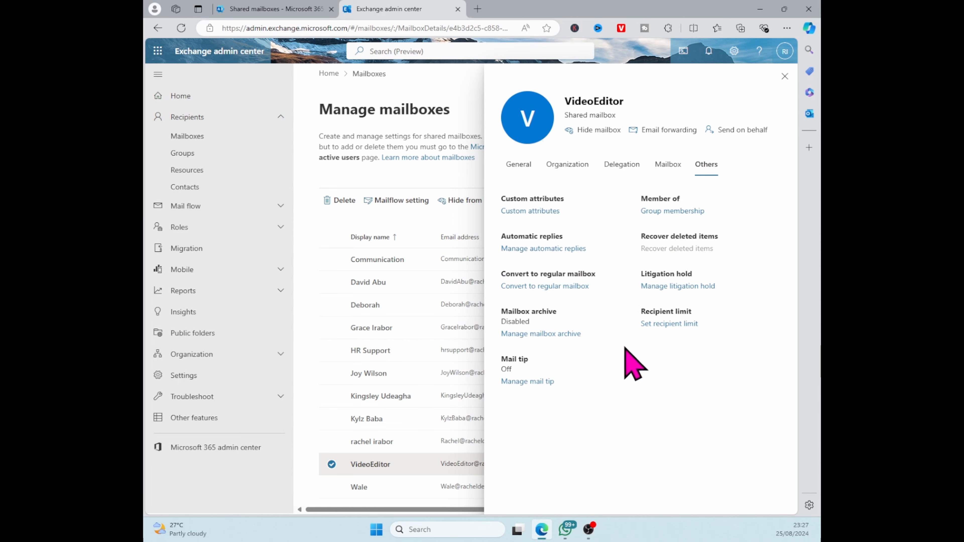
click(518, 165)
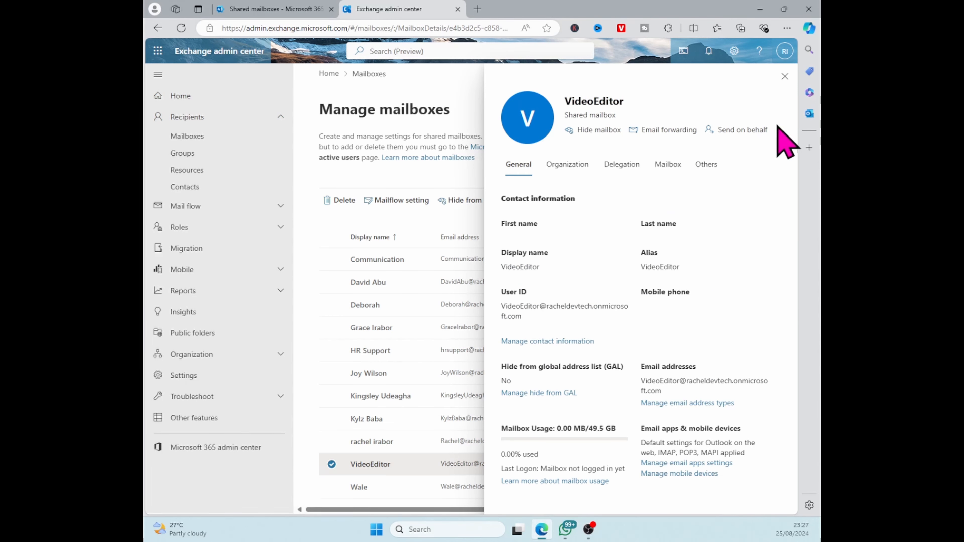
click(784, 77)
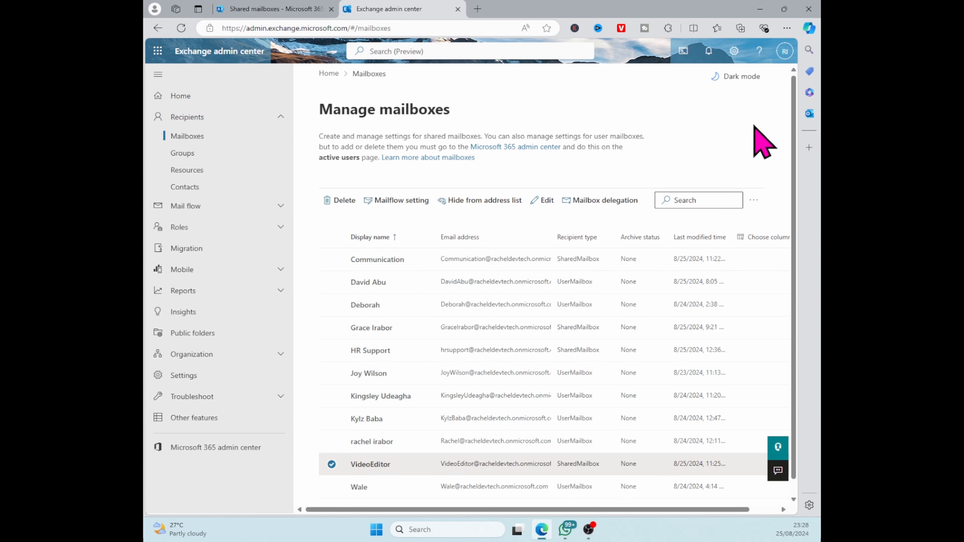
Convert the user mailbox listed directly below HR Support to a shared mailbox and clear its selection.
click(332, 464)
click(331, 374)
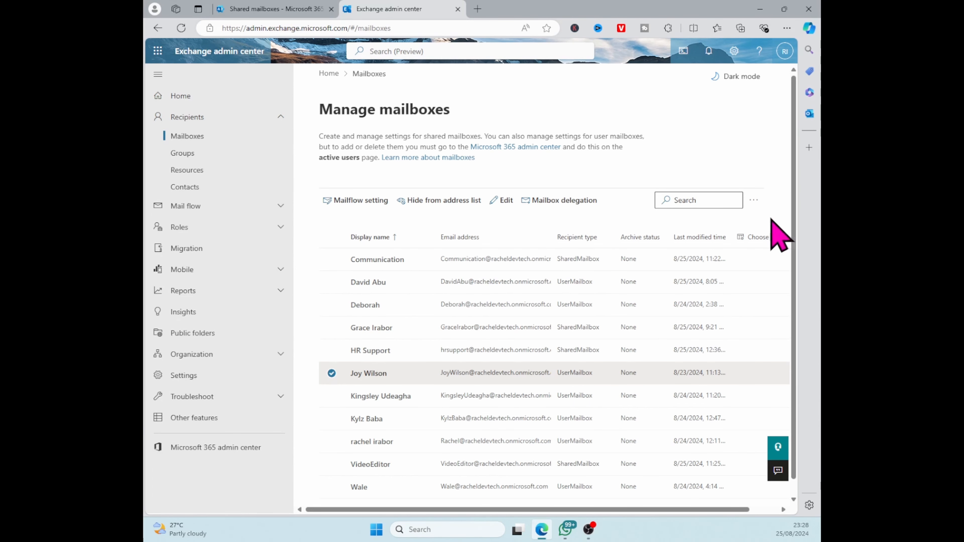
click(755, 201)
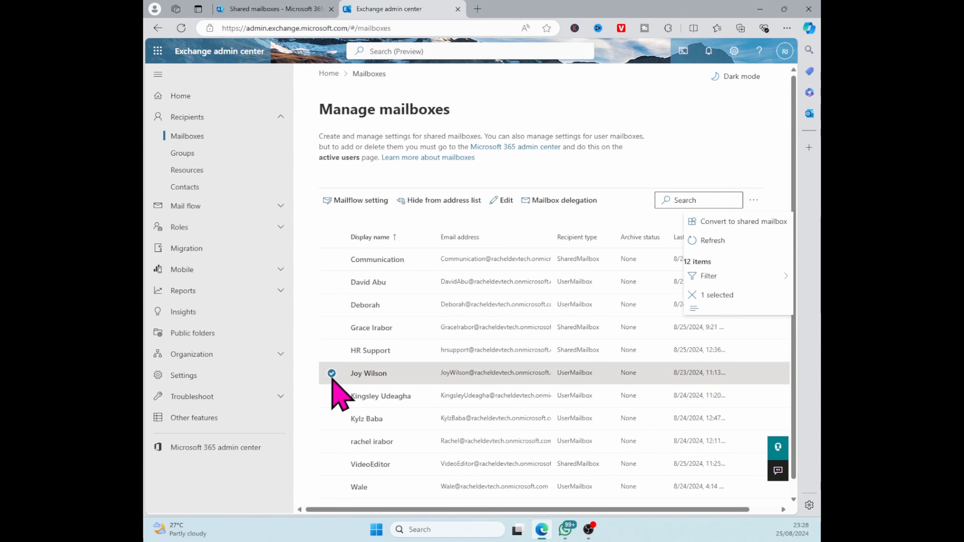
click(731, 224)
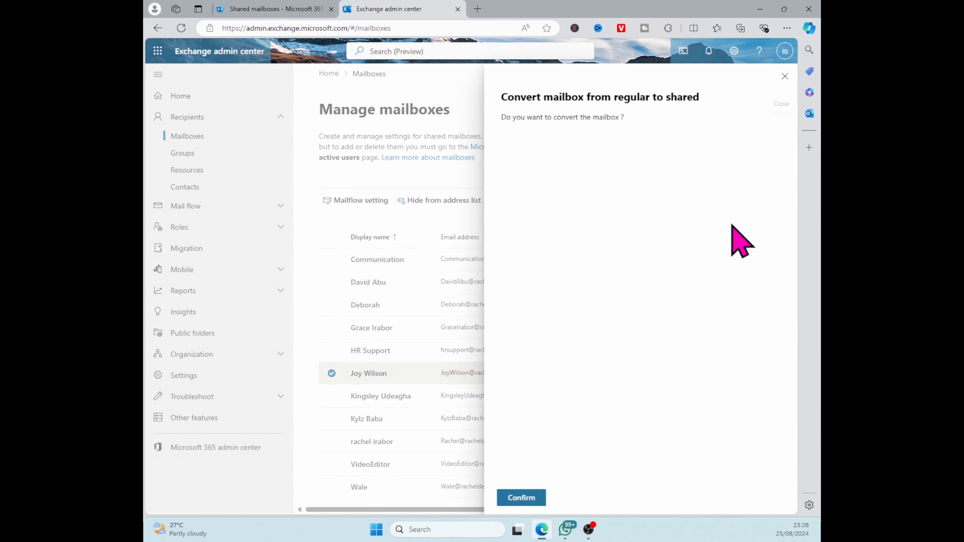
click(520, 498)
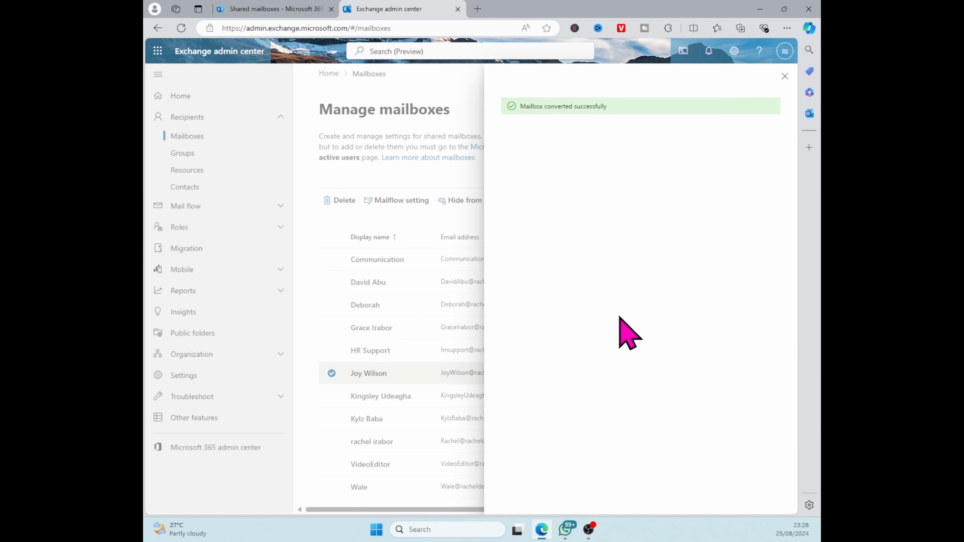
click(784, 75)
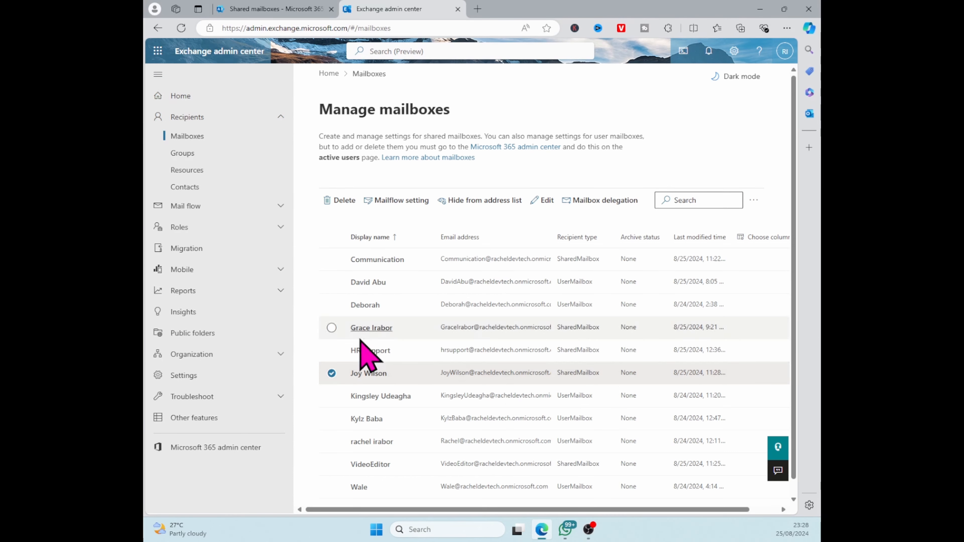
click(331, 373)
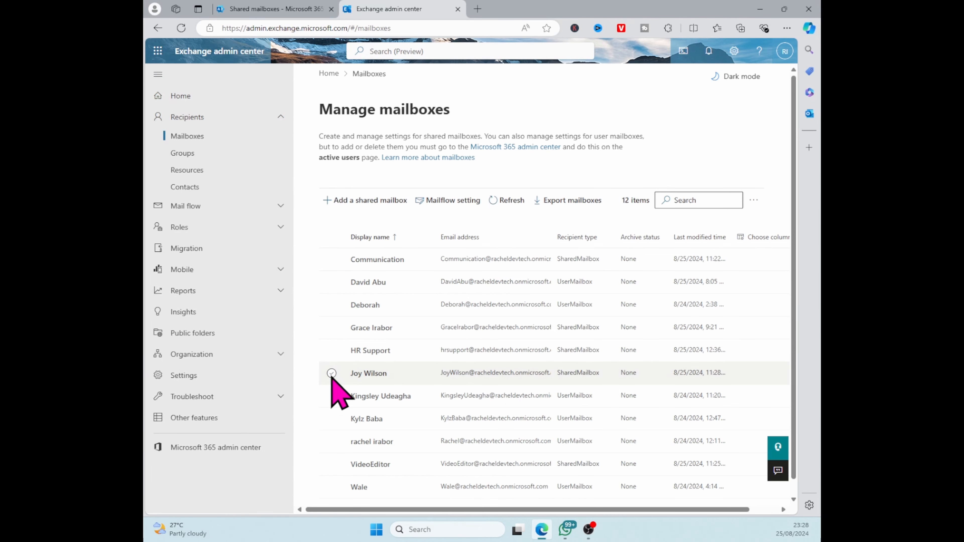